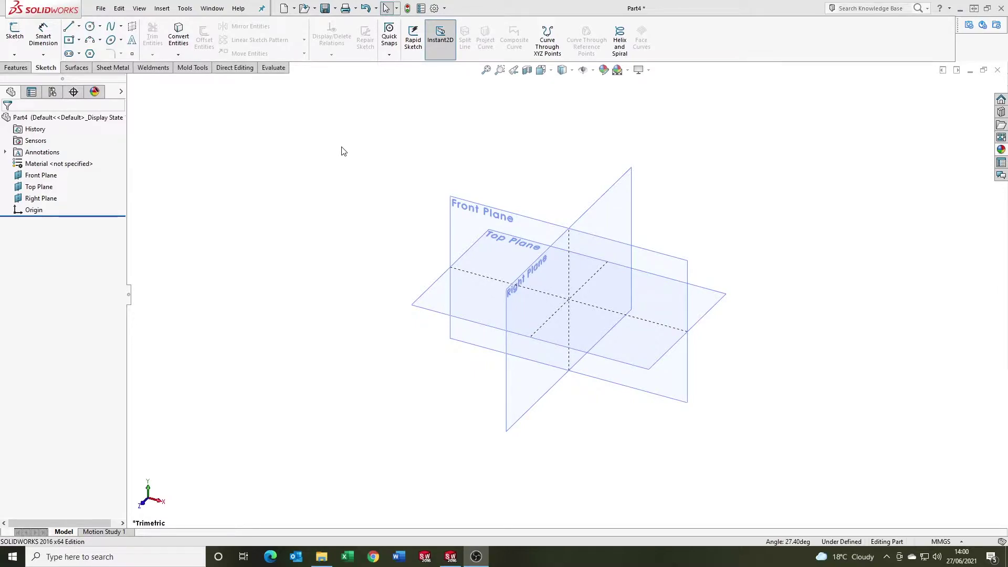
# Draw a center rectangle on the Top Plane, centred at the origin
pyautogui.click(39, 187)
pyautogui.click(69, 41)
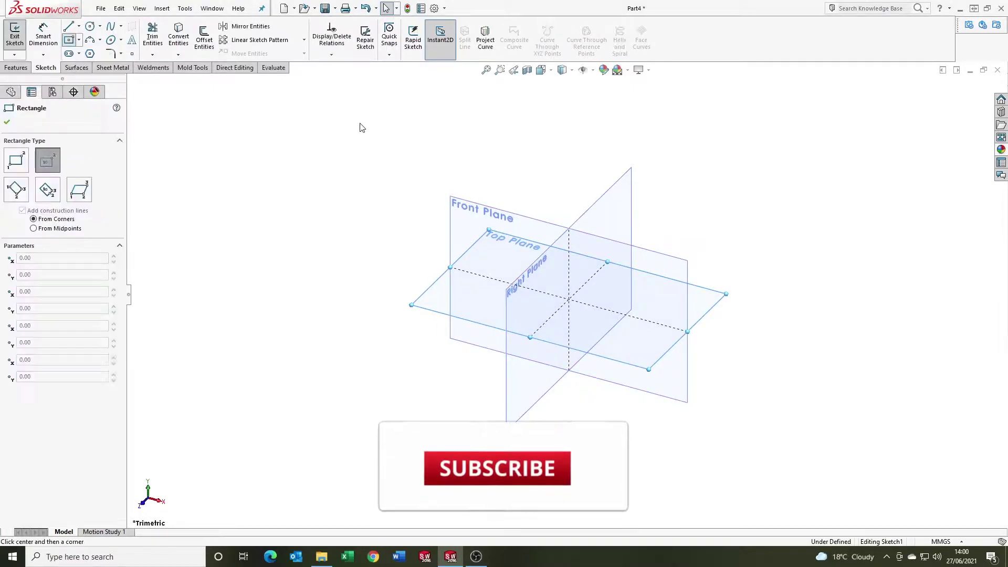
pyautogui.click(563, 294)
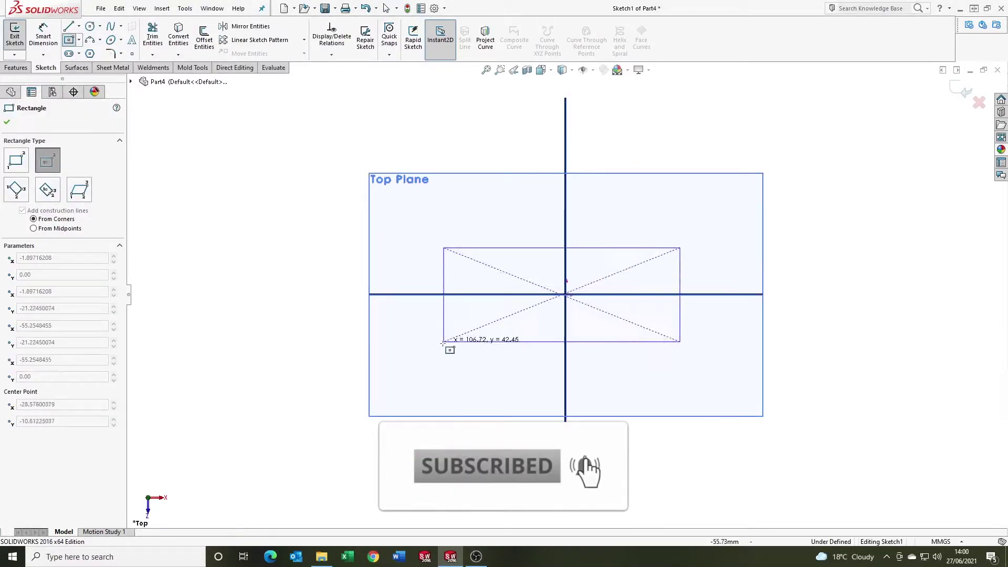
pyautogui.click(431, 388)
pyautogui.press('Escape')
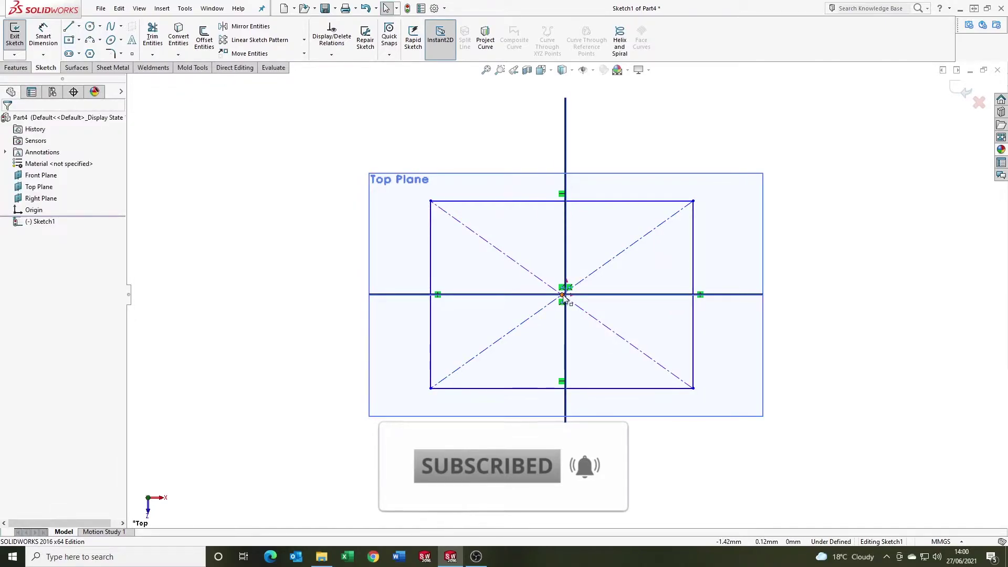
pyautogui.click(563, 294)
pyautogui.press('Escape')
pyautogui.scroll(2, 568, 293)
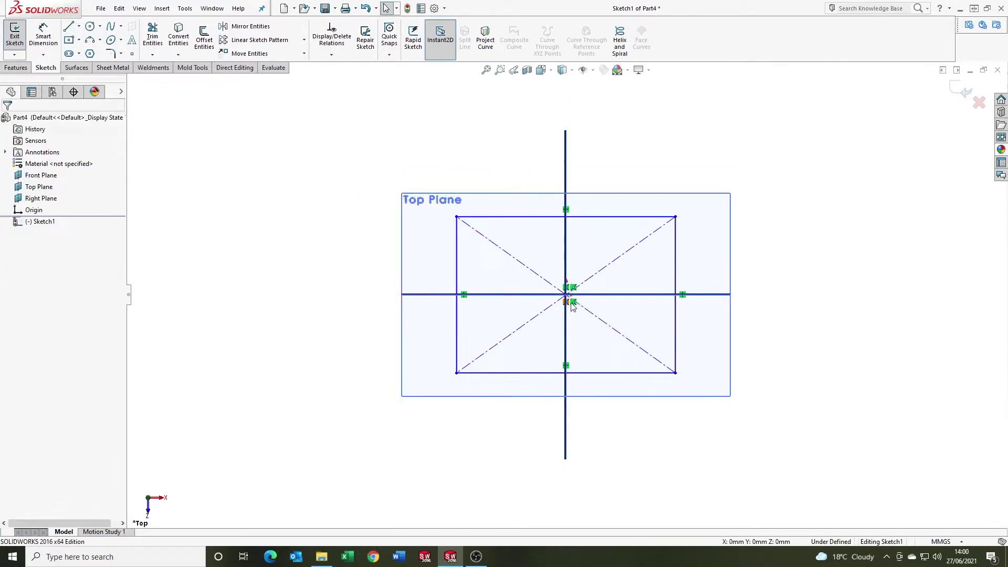
pyautogui.scroll(-2, 569, 293)
# Dimension the rectangle 100 mm wide along the top edge and 75 mm tall
pyautogui.press('d')
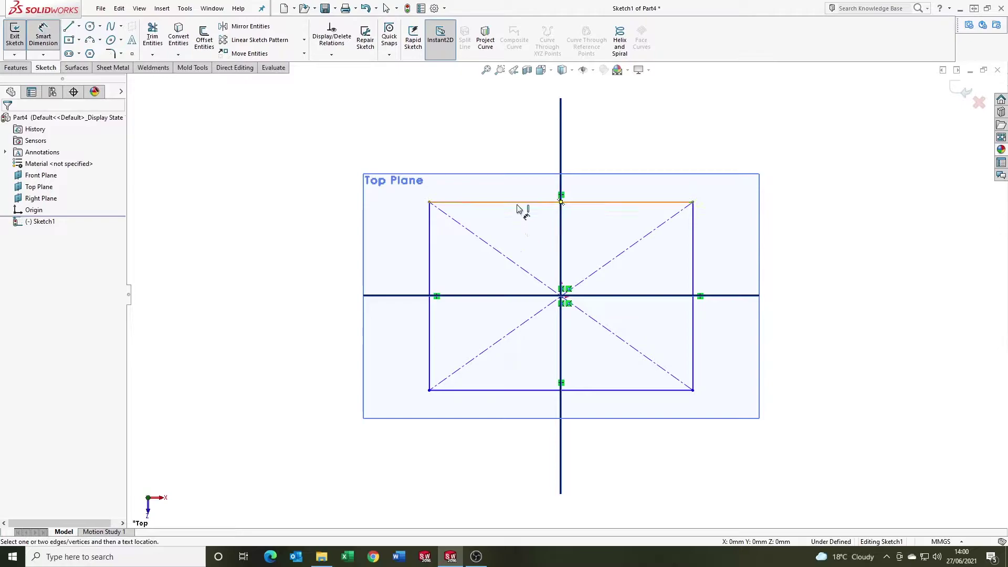
pyautogui.click(517, 202)
pyautogui.click(511, 147)
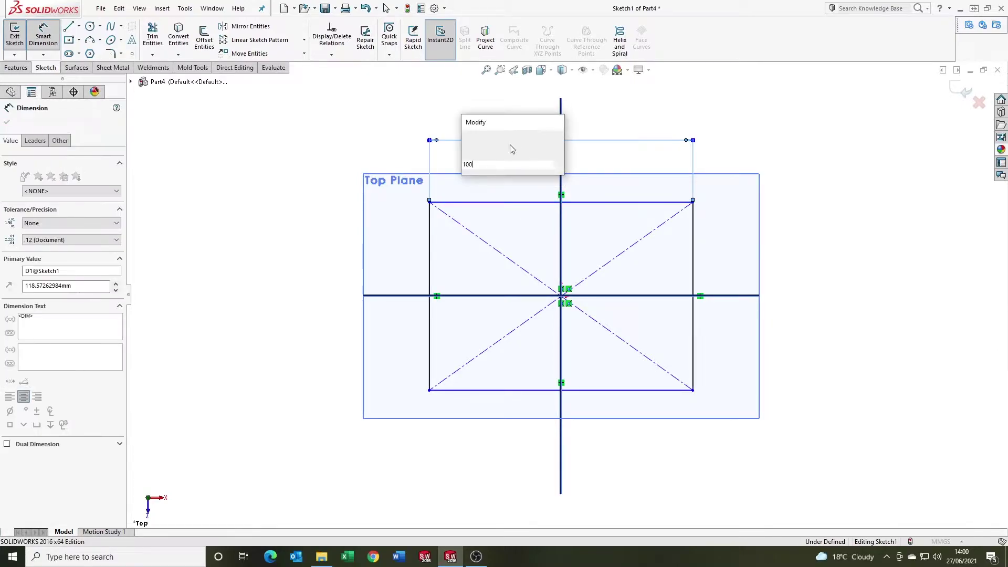
pyautogui.write('100')
pyautogui.press('Return')
pyautogui.click(449, 249)
pyautogui.click(414, 250)
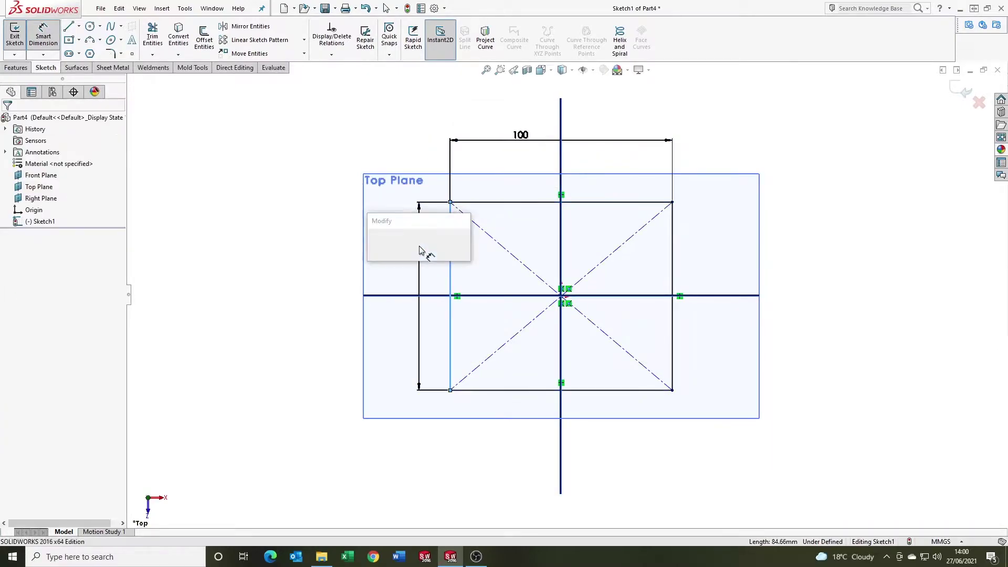
pyautogui.press('Return')
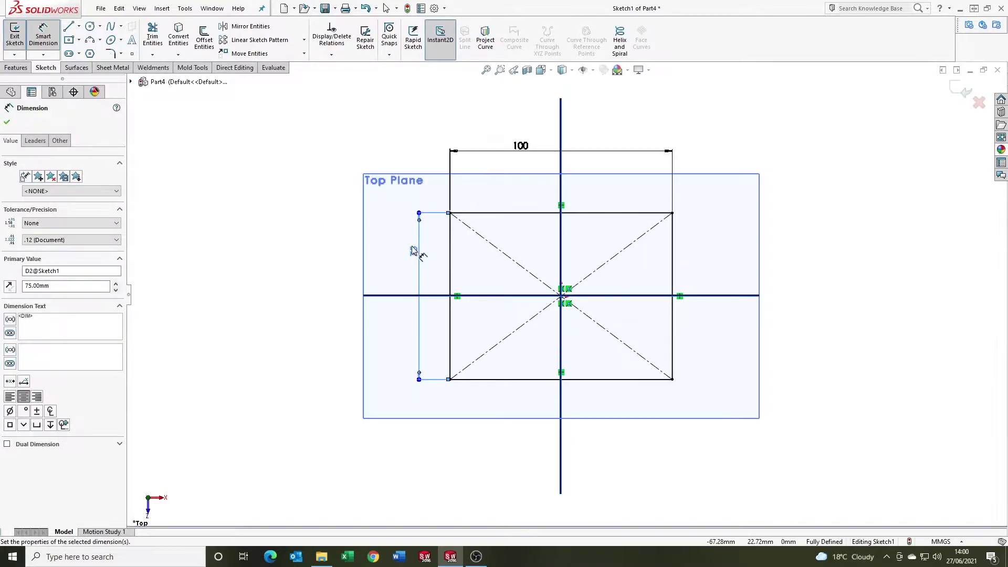
pyautogui.press('Escape')
# Start an Extruded Boss/Base on the rectangle with a 50 mm depth
pyautogui.click(16, 68)
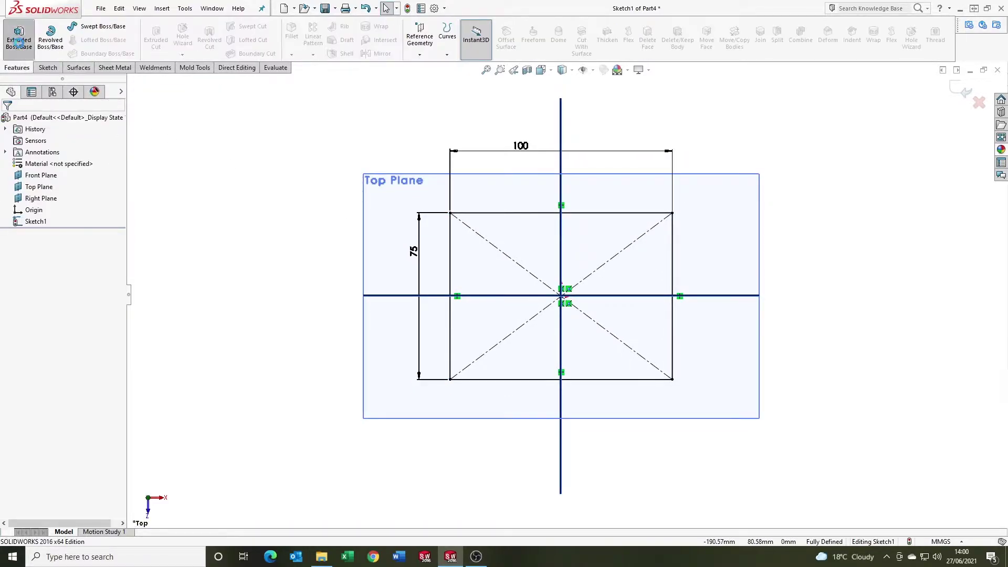
pyautogui.click(19, 36)
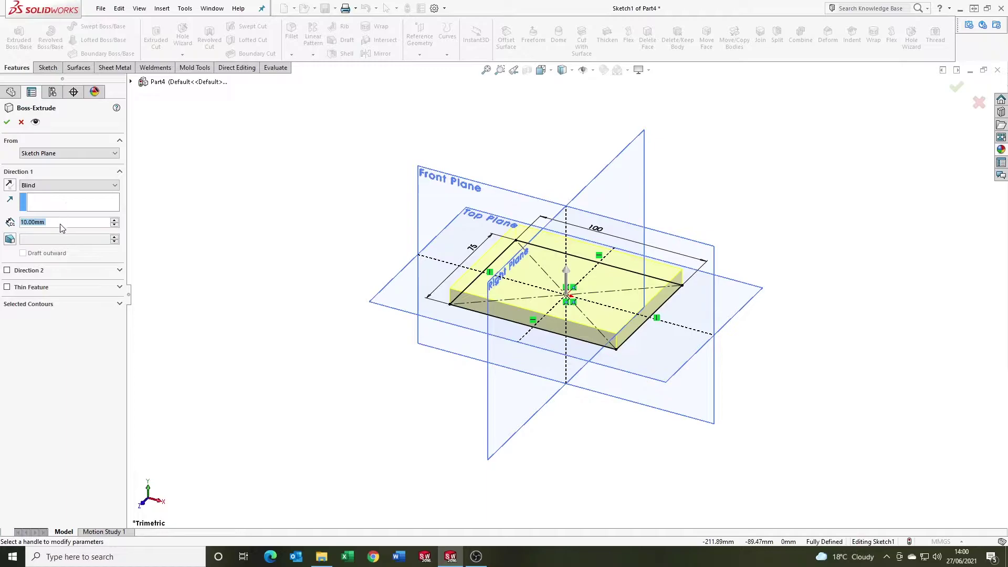
pyautogui.write('50')
pyautogui.press('Return')
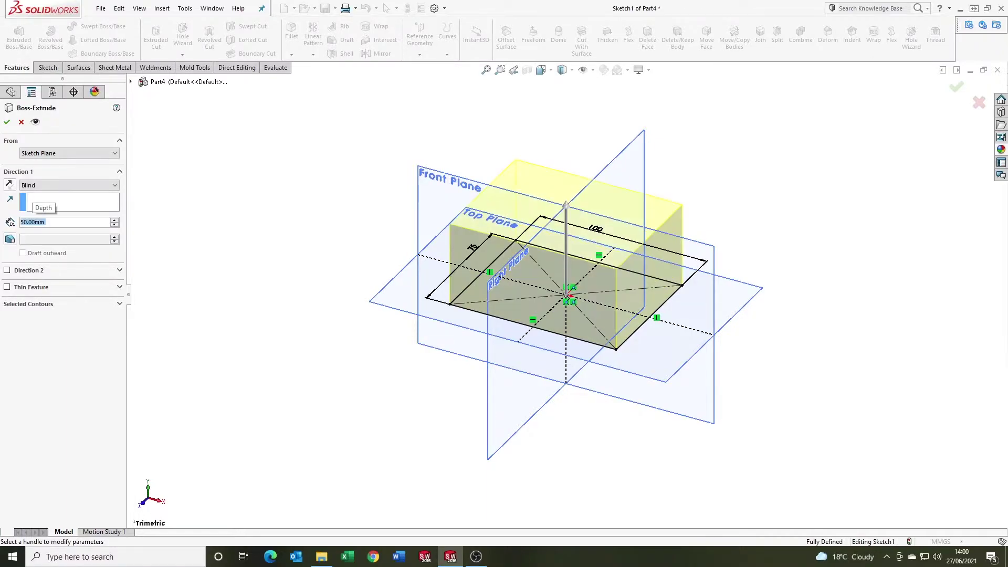
# Add a 10° inward draft to the extrusion and accept it
pyautogui.click(10, 239)
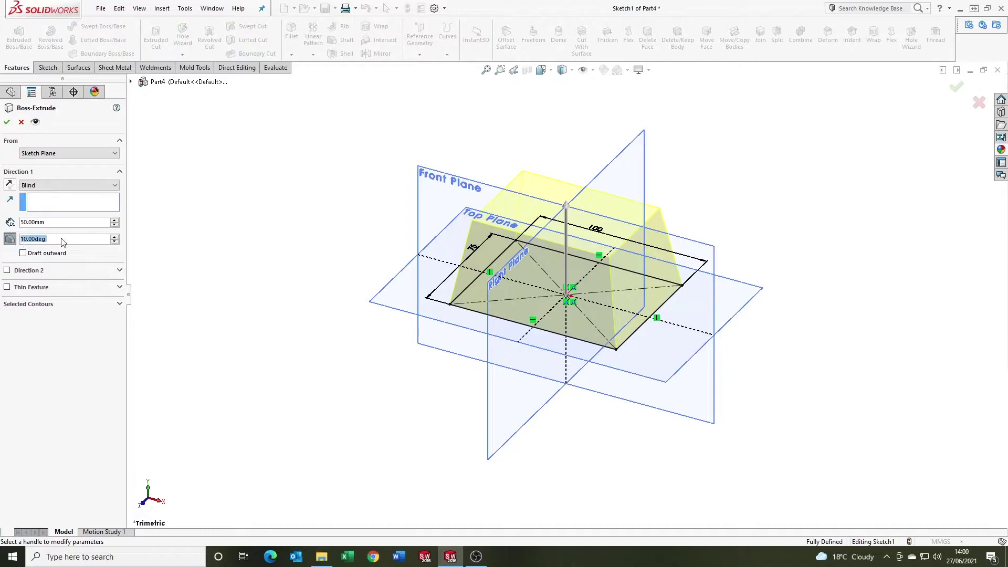
pyautogui.write('1')
pyautogui.press('Return')
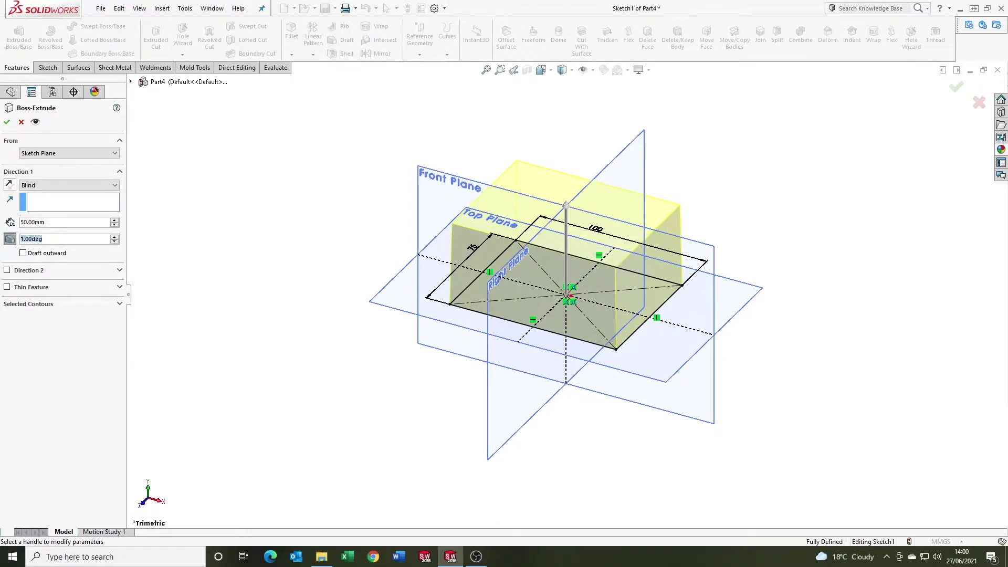
pyautogui.write('10')
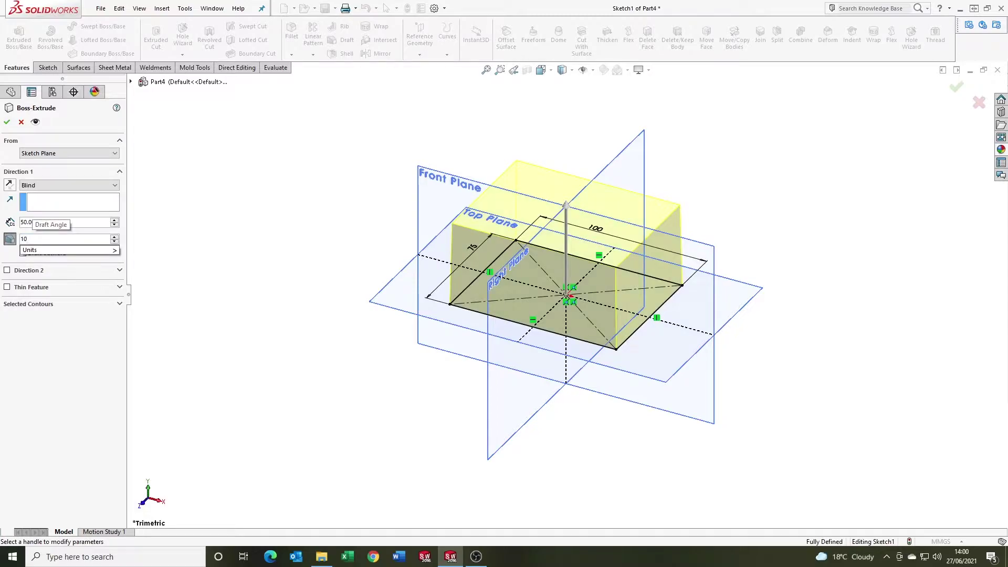
pyautogui.moveTo(49, 254)
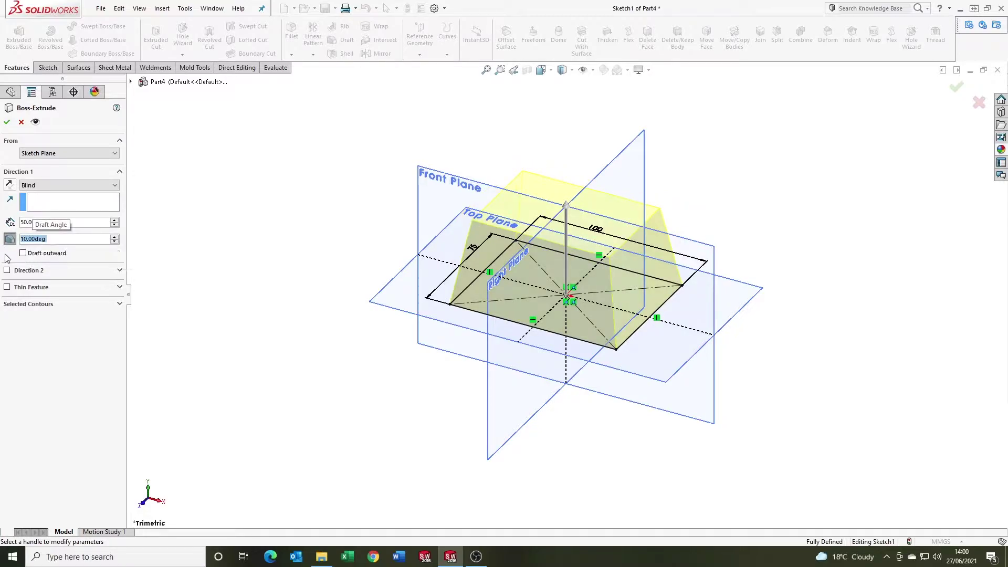
pyautogui.click(23, 254)
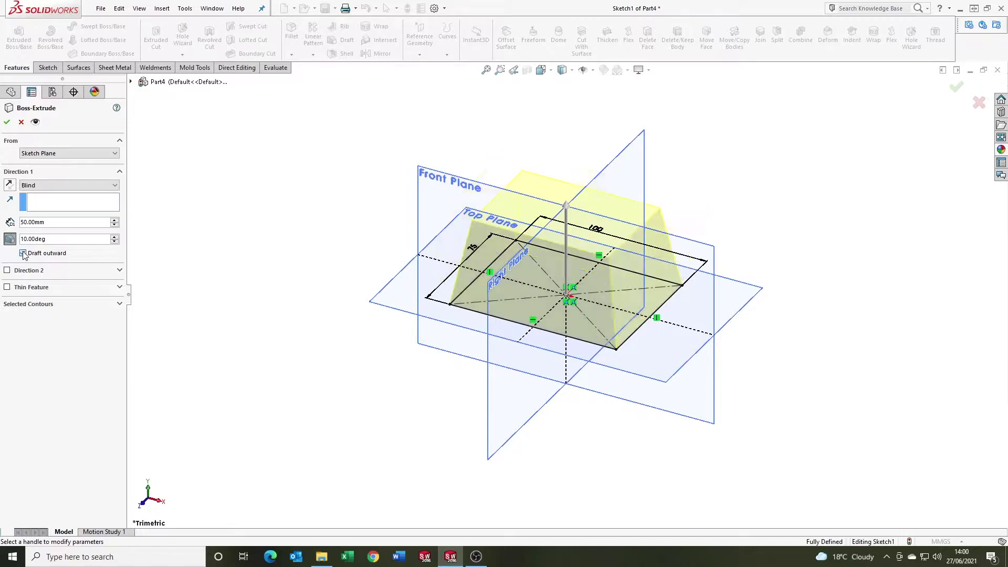
pyautogui.click(9, 239)
pyautogui.click(10, 239)
pyautogui.click(10, 238)
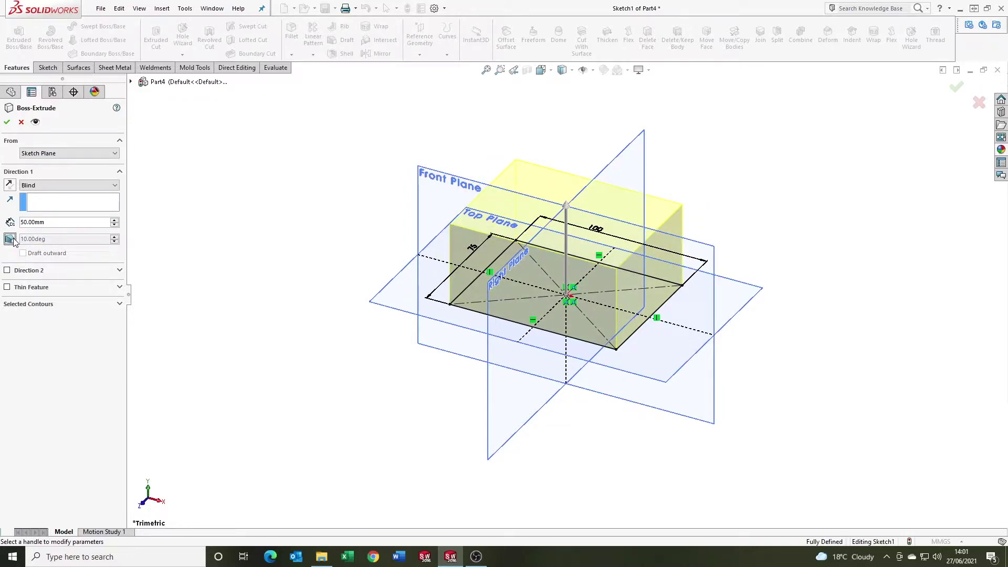
pyautogui.click(10, 239)
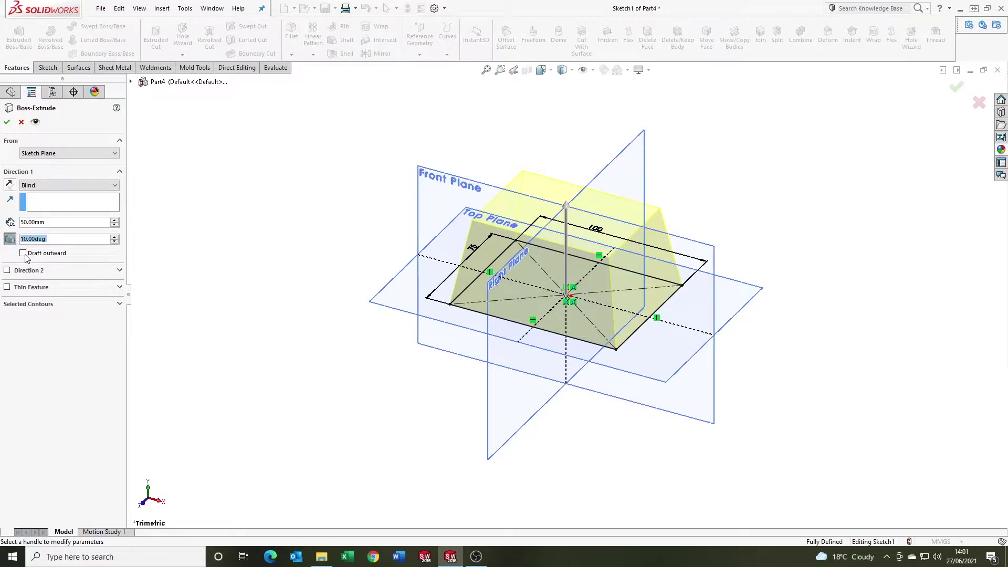
pyautogui.click(23, 253)
pyautogui.click(23, 254)
pyautogui.click(7, 122)
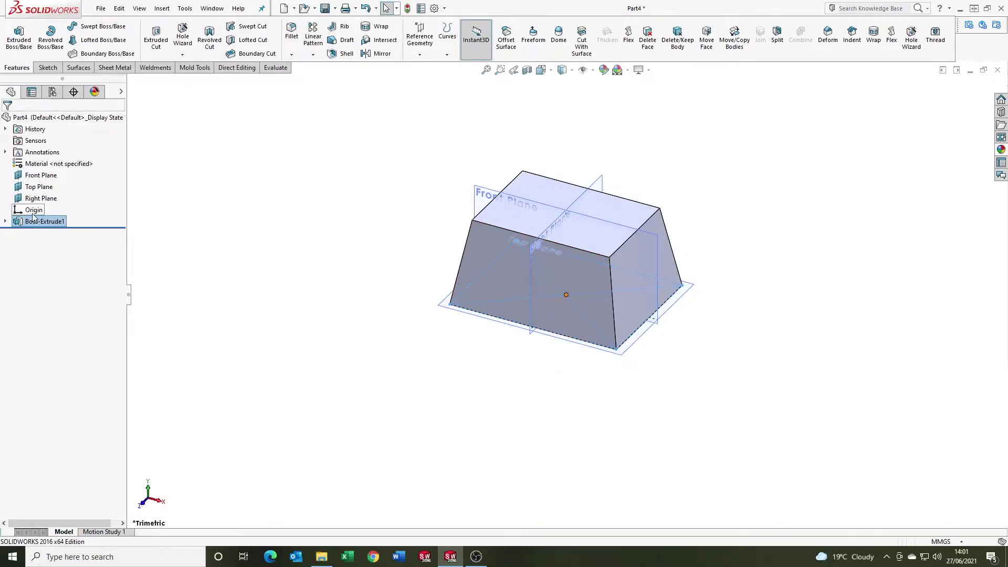
# Delete Boss-Extrude1, keep Sketch1, and reopen Sketch1 for editing in Top view
pyautogui.press('Delete')
pyautogui.press('Return')
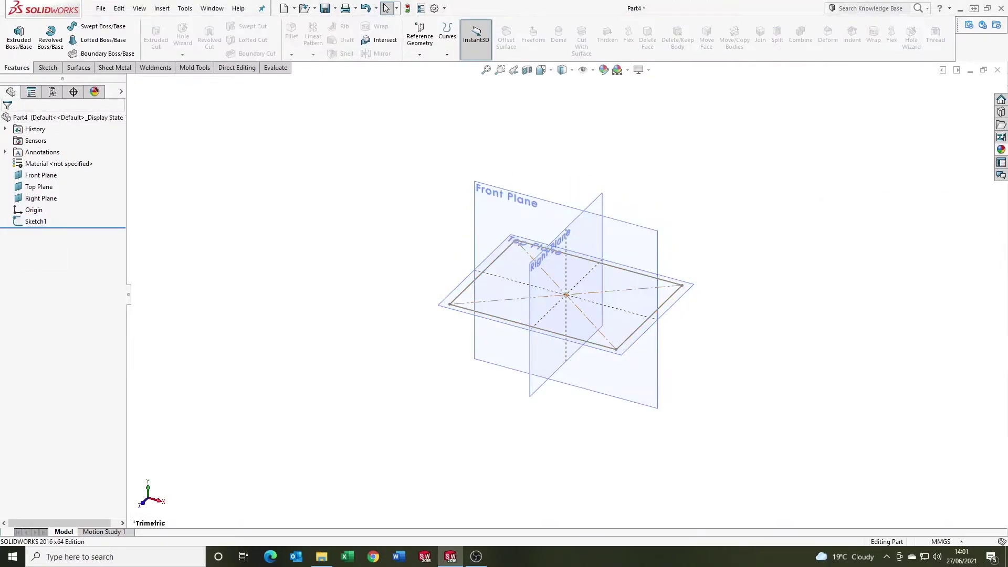
pyautogui.rightClick(29, 222)
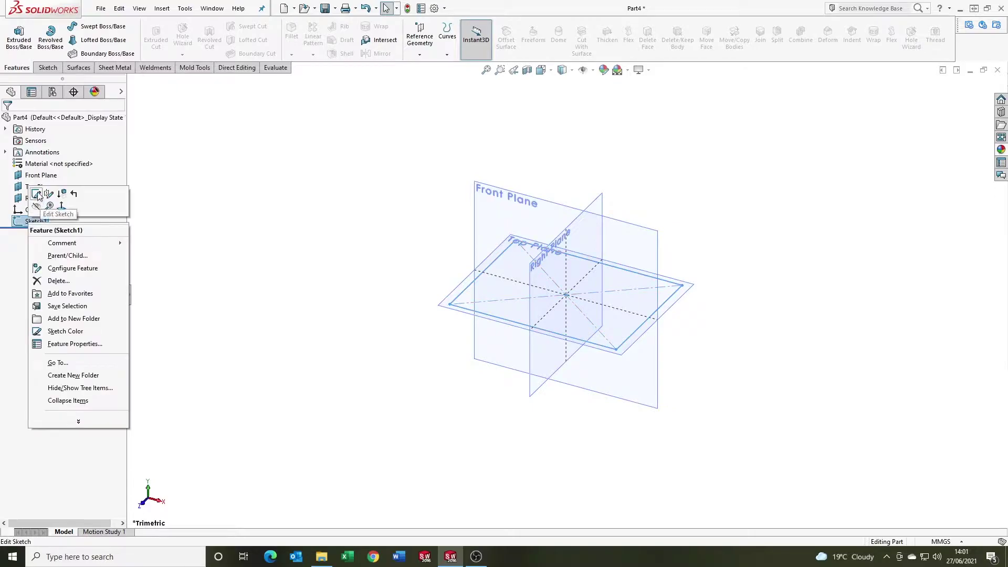
pyautogui.click(41, 198)
pyautogui.hotkey('ctrl', '5')
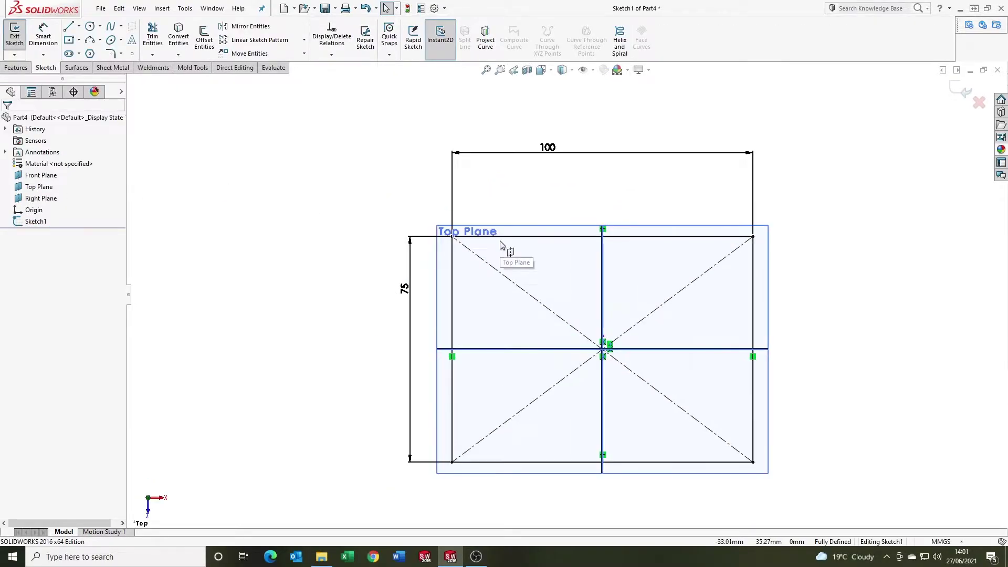
# Delete both diagonal construction lines from the sketch
pyautogui.rightClick(580, 237)
pyautogui.press('Escape')
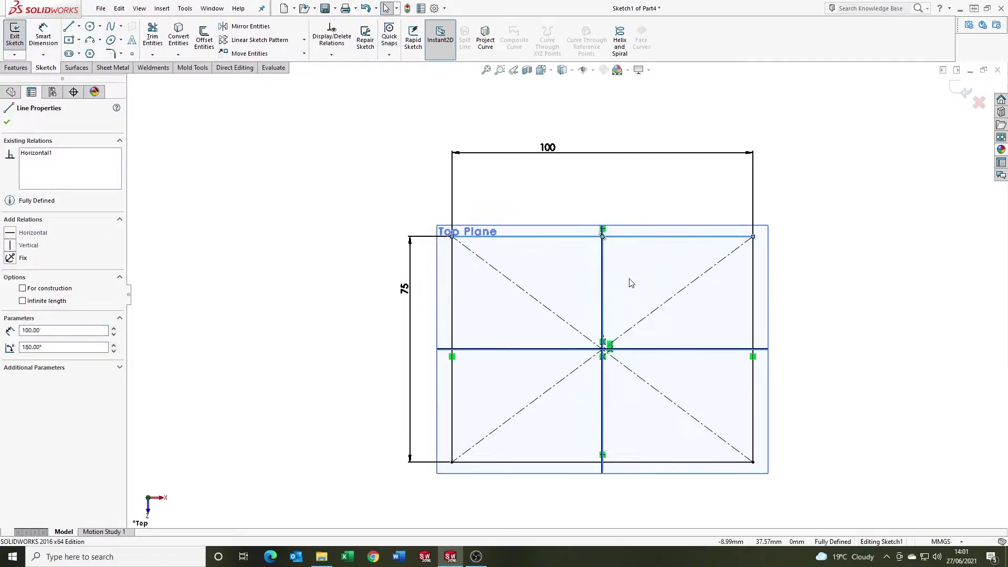
pyautogui.click(675, 294)
pyautogui.press('Delete')
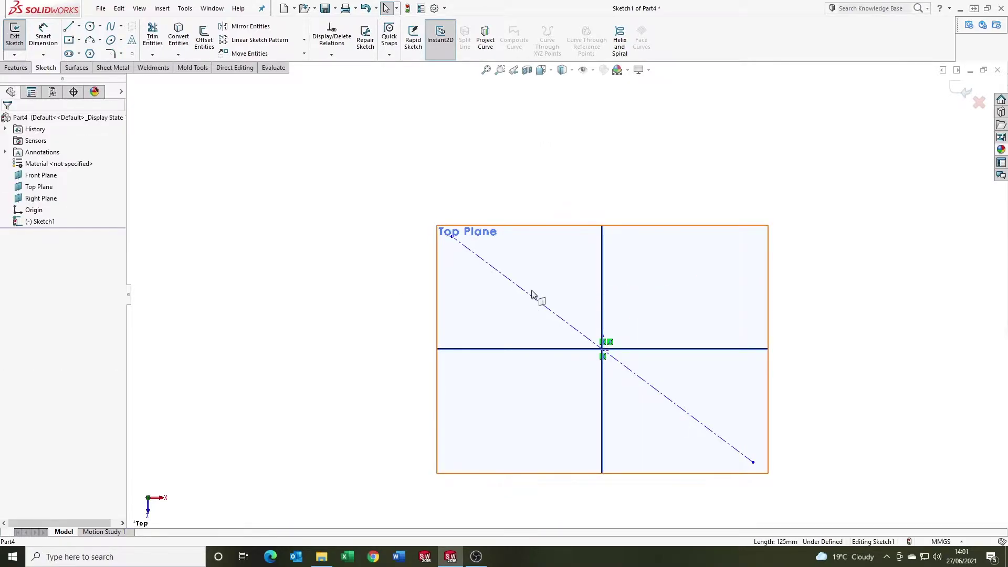
pyautogui.click(533, 298)
pyautogui.press('Delete')
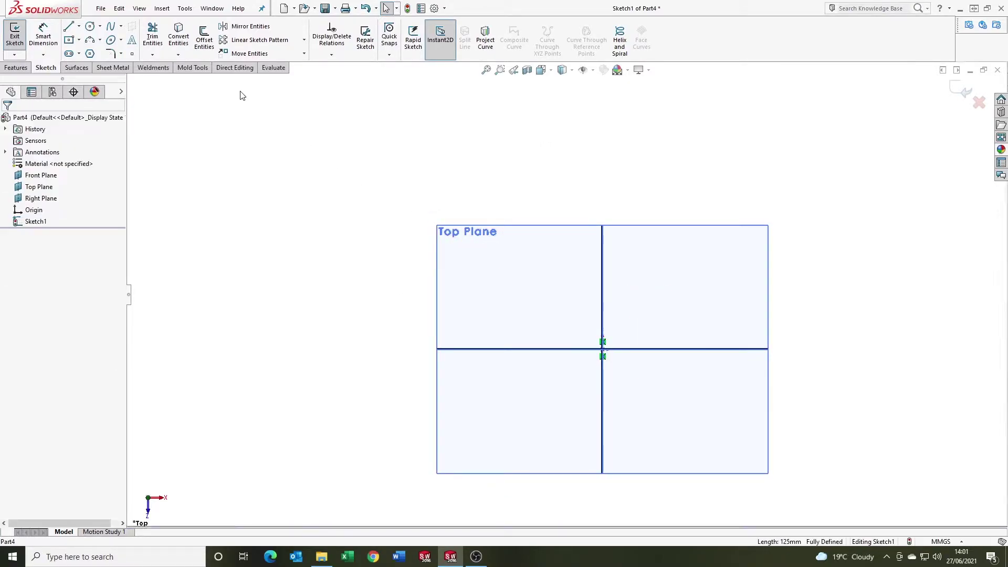
# Draw a closed four-sided half outline from the origin: up, across, slanting down, back
pyautogui.click(68, 26)
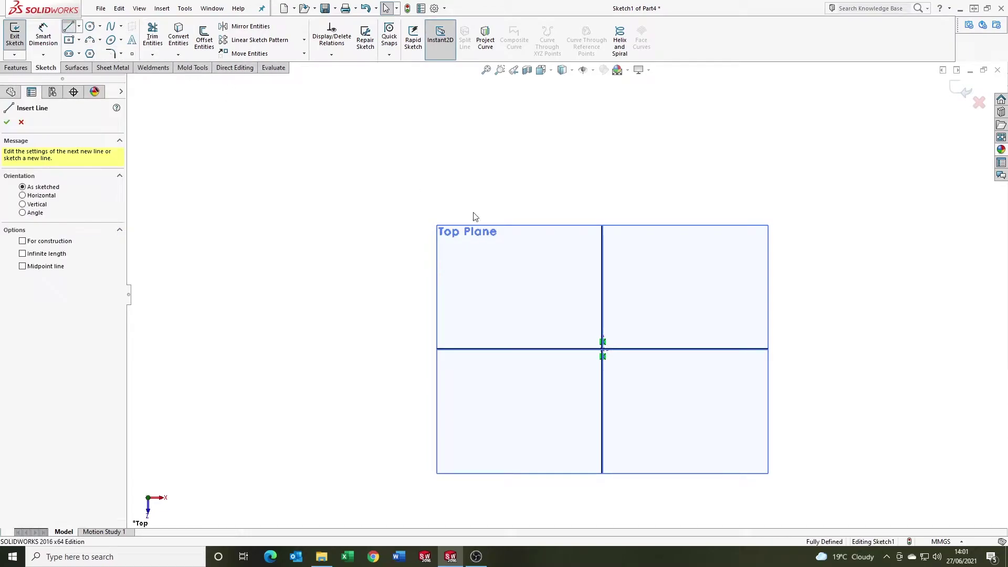
pyautogui.click(603, 348)
pyautogui.click(603, 166)
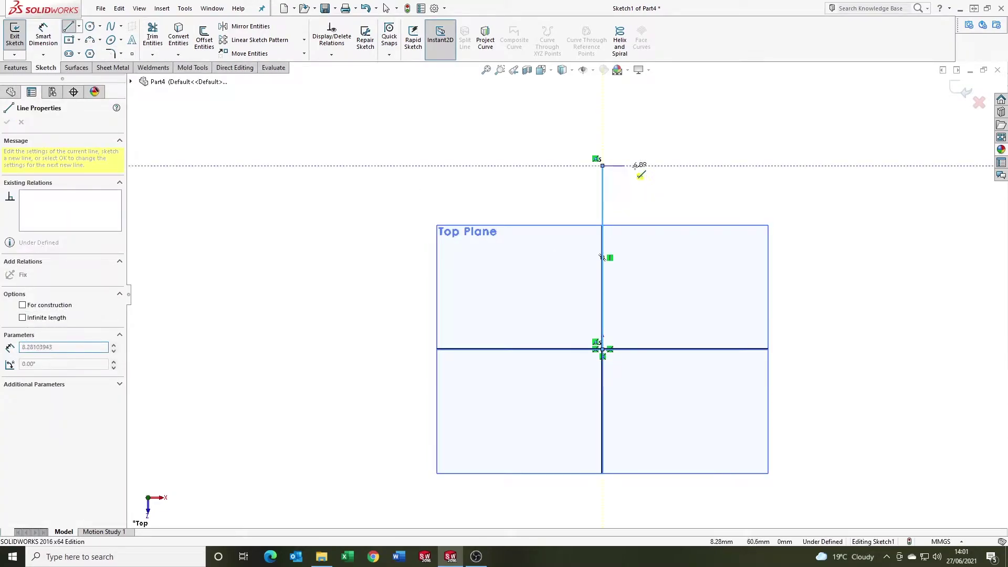
pyautogui.click(696, 166)
pyautogui.click(764, 349)
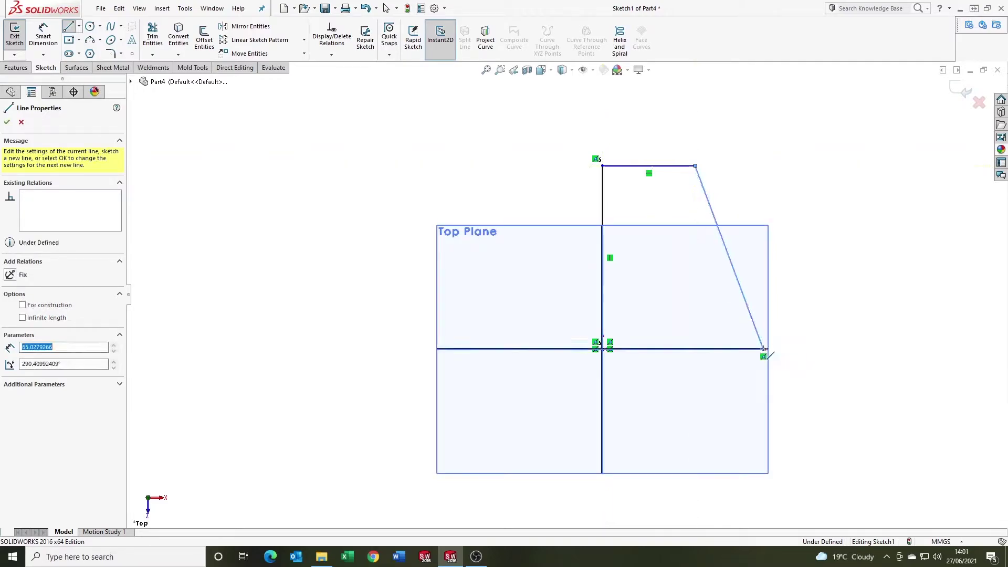
pyautogui.click(604, 349)
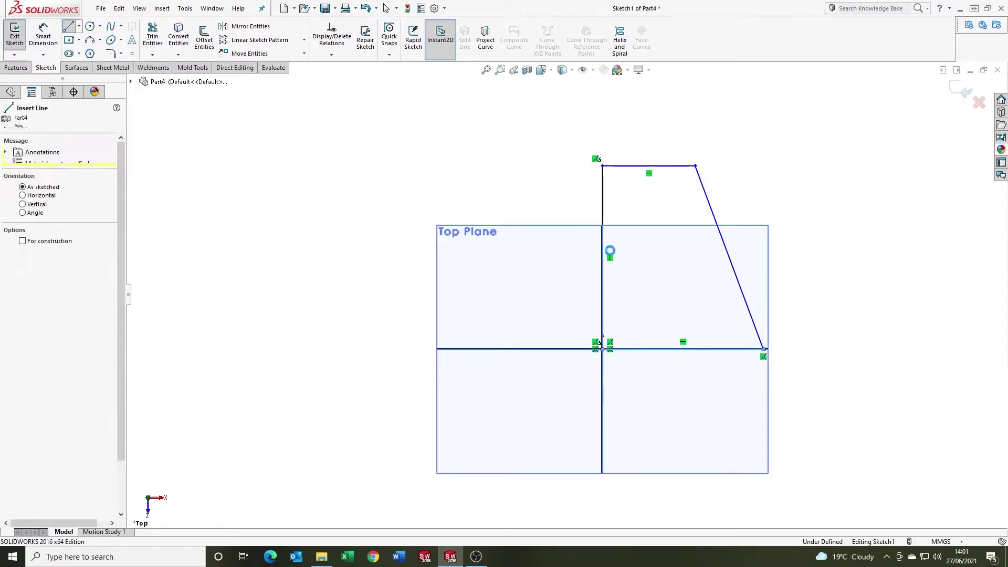
pyautogui.press('Escape')
# Make the vertical edge a construction centreline
pyautogui.click(602, 257)
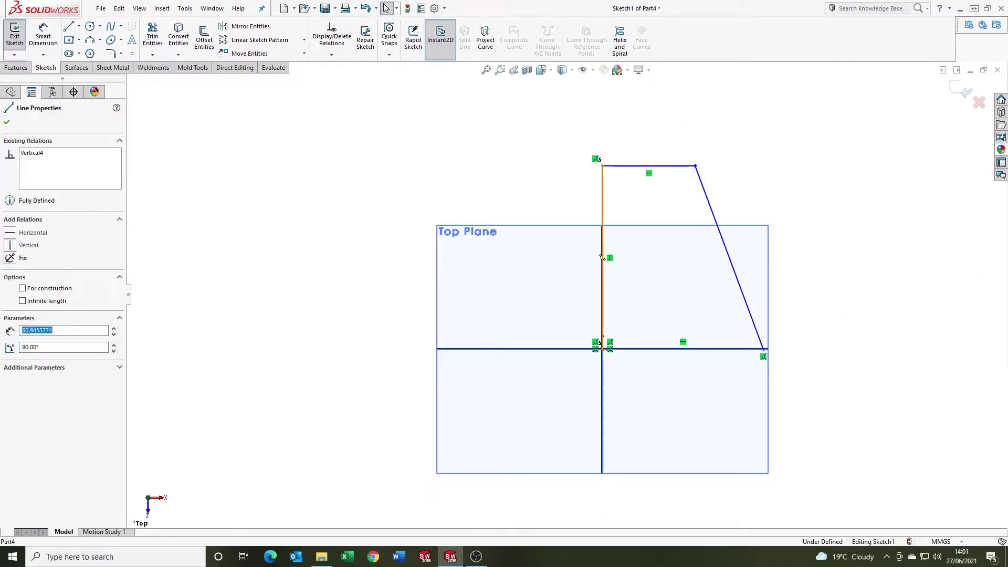
pyautogui.click(23, 288)
pyautogui.click(675, 237)
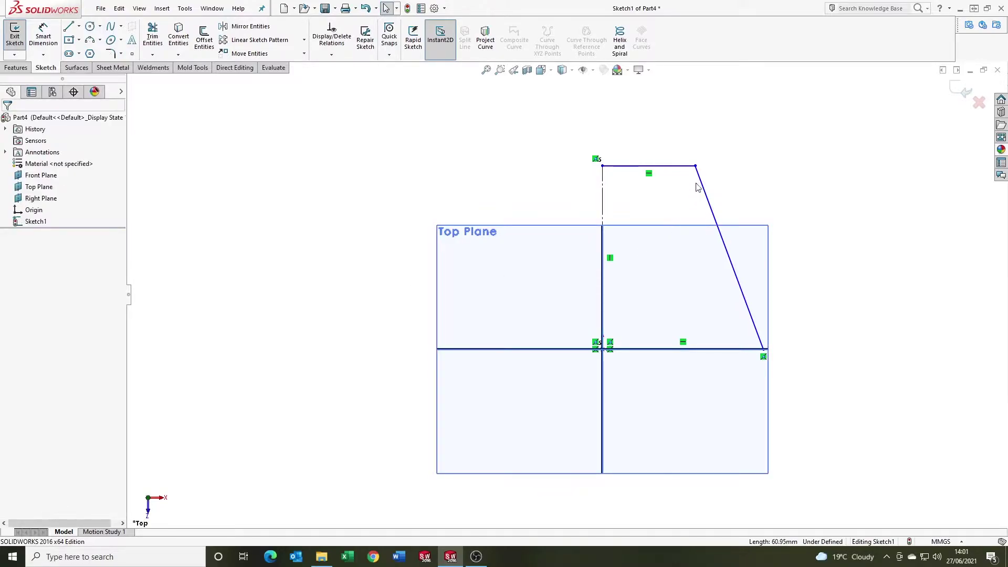
# Dimension the angle between the slanted edge and the base line at 80°
pyautogui.press('d')
pyautogui.moveTo(711, 204); pyautogui.dragTo(706, 351)
pyautogui.click(708, 349)
pyautogui.click(691, 309)
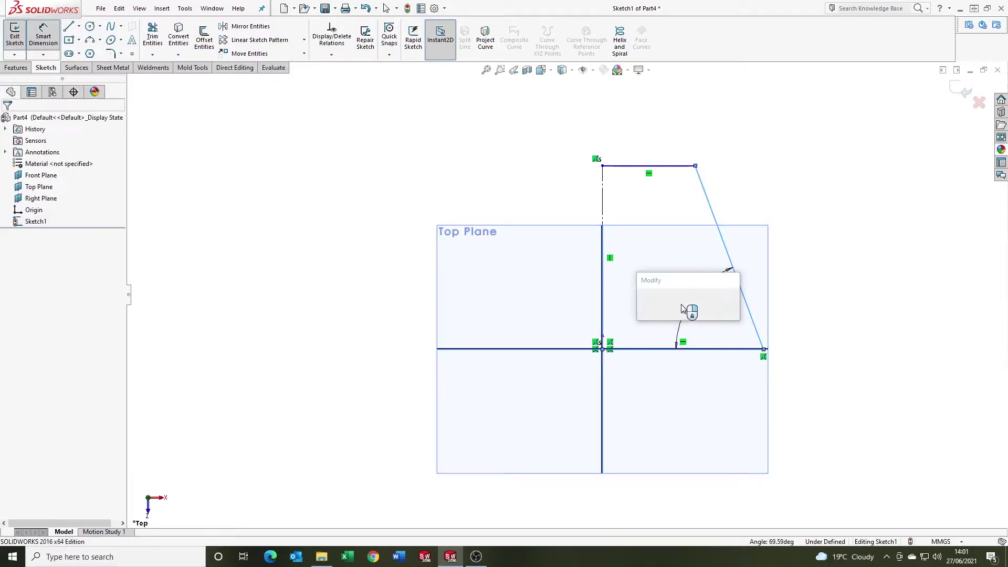
pyautogui.write('10')
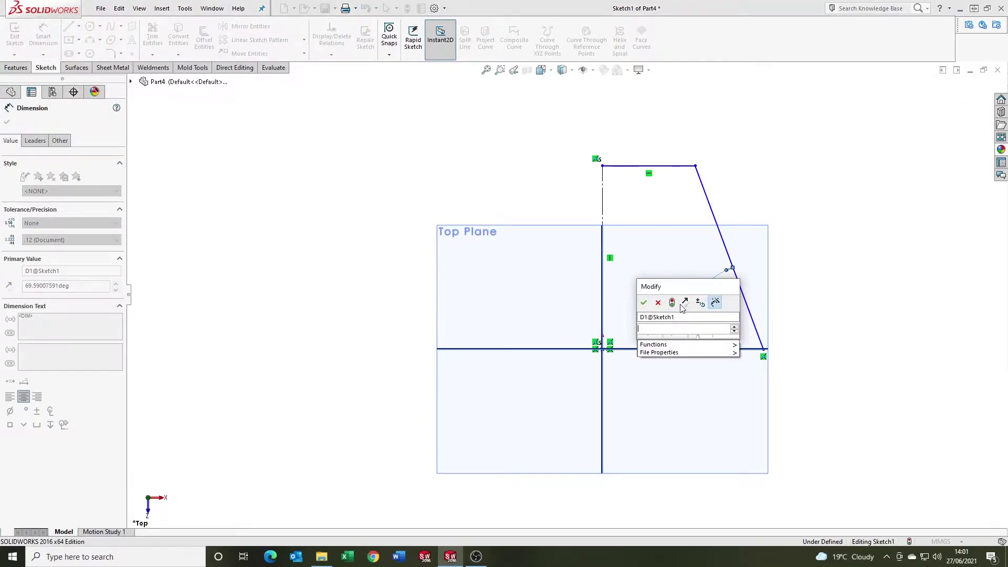
pyautogui.press('Escape')
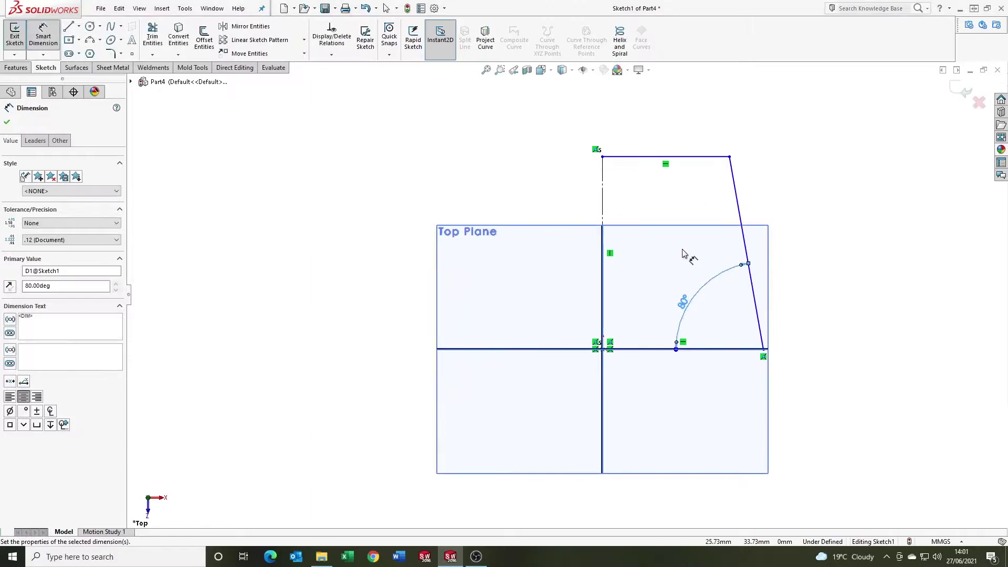
pyautogui.click(679, 294)
pyautogui.scroll(-1, 751, 251)
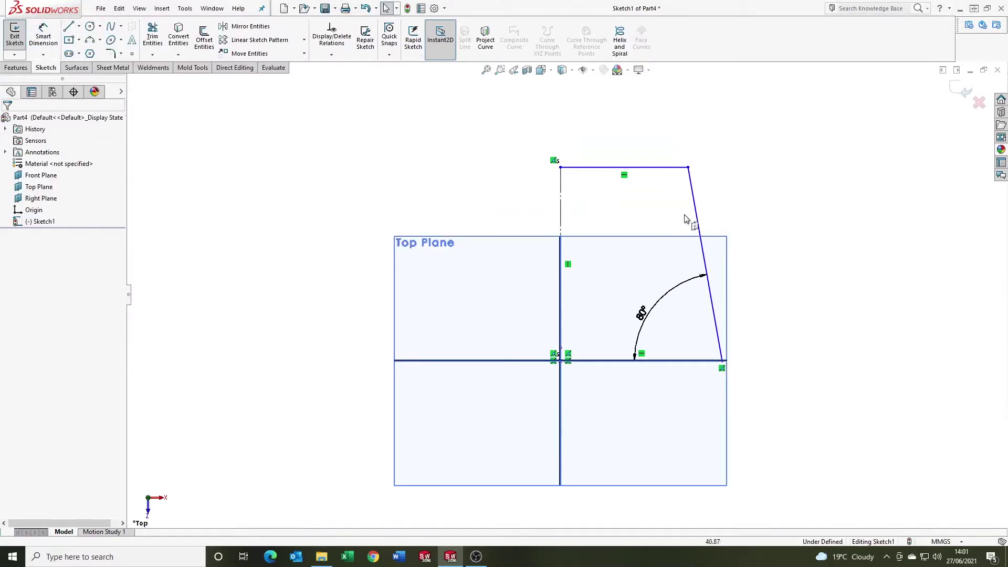
# Dimension the outline 50 mm tall and 50 mm across the base from the origin
pyautogui.press('d')
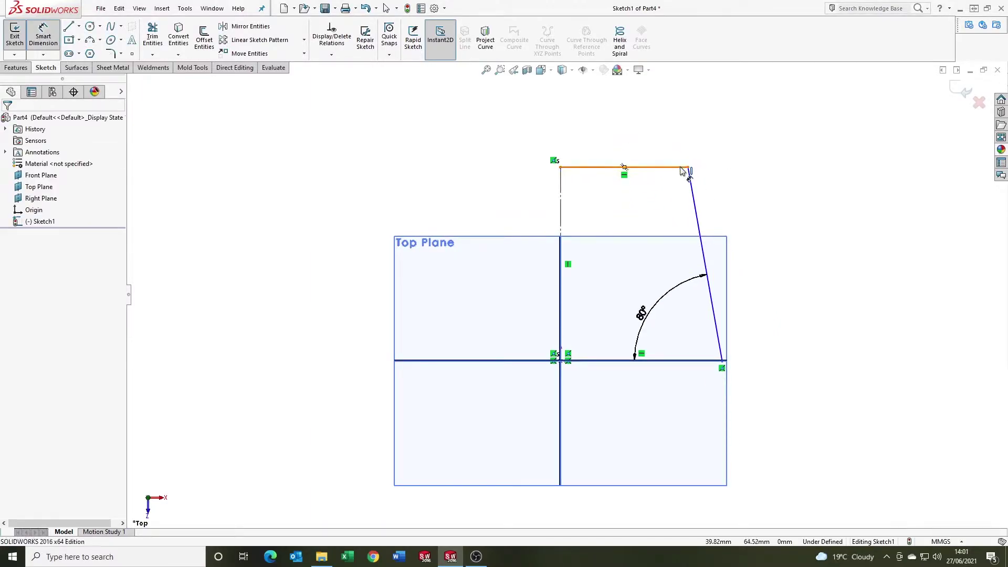
pyautogui.click(682, 168)
pyautogui.click(676, 361)
pyautogui.click(779, 273)
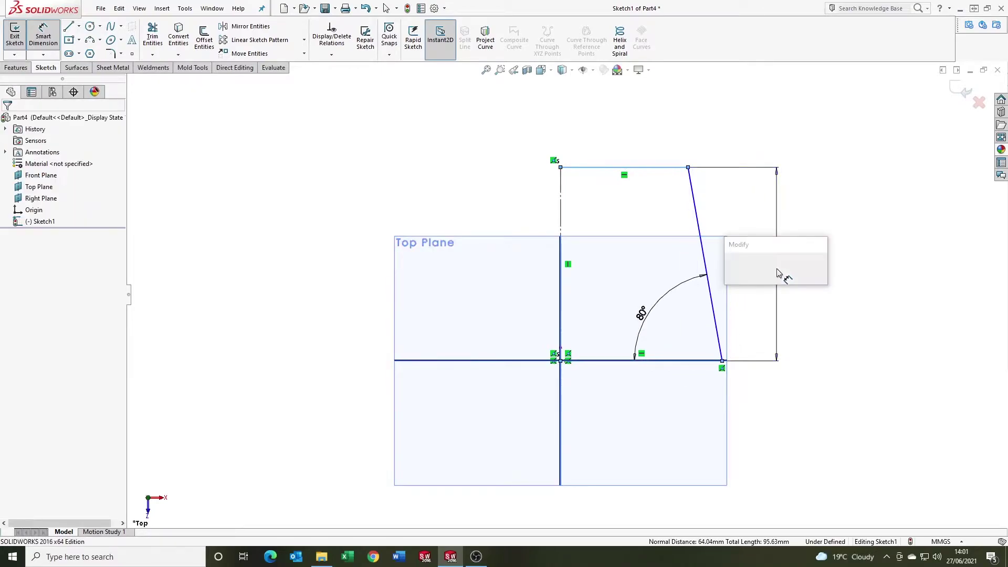
pyautogui.write('50')
pyautogui.press('Return')
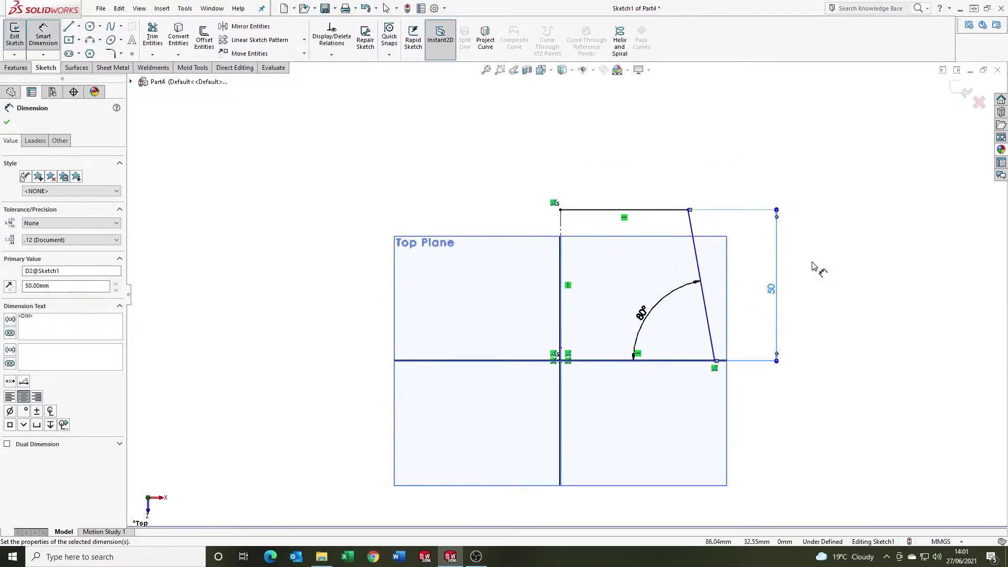
pyautogui.click(715, 361)
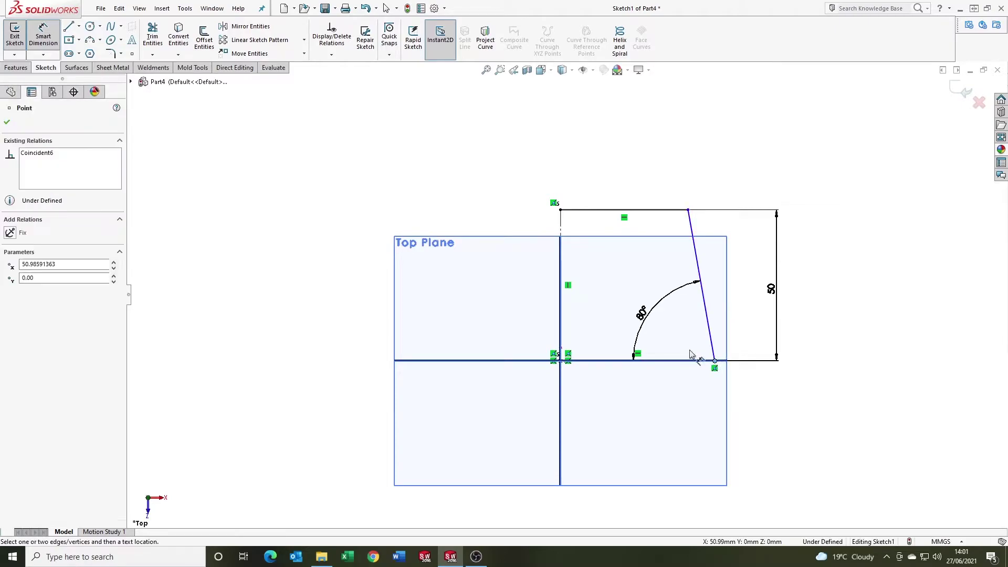
pyautogui.click(565, 362)
pyautogui.click(597, 398)
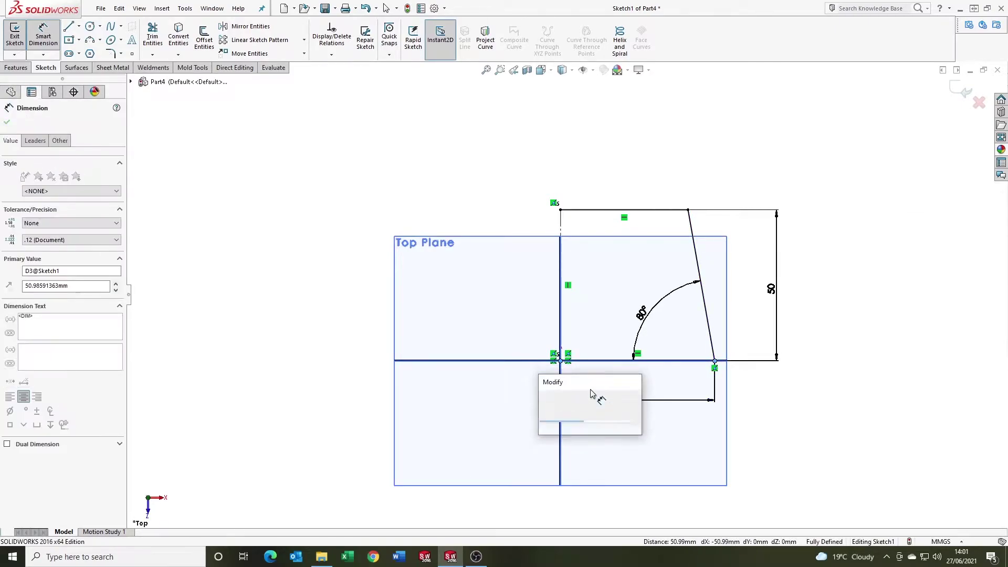
pyautogui.write('50')
pyautogui.press('Return')
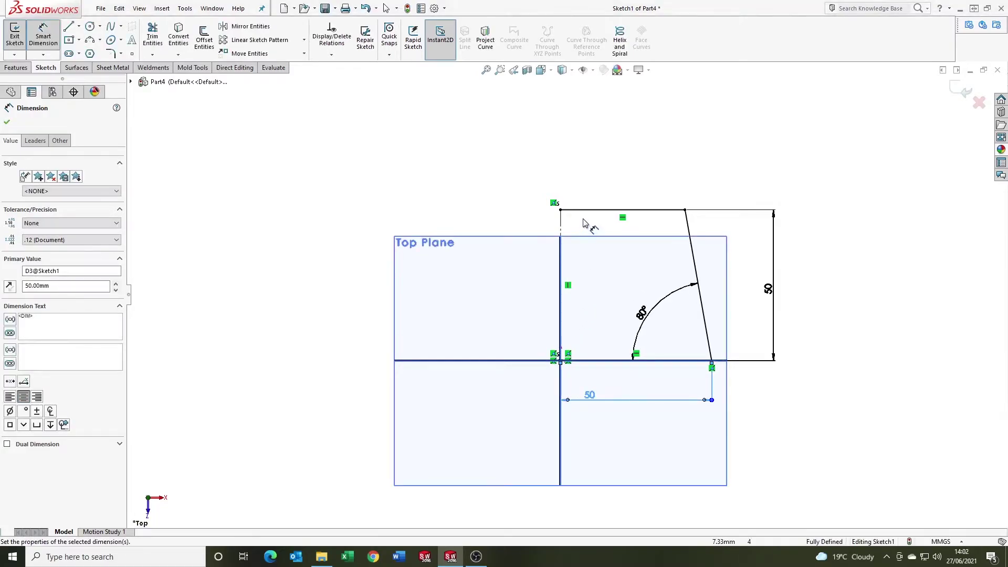
pyautogui.press('Escape')
# Select Line10, Line11 and Line12 (top, slanted and base lines) as entities to mirror
pyautogui.click(250, 26)
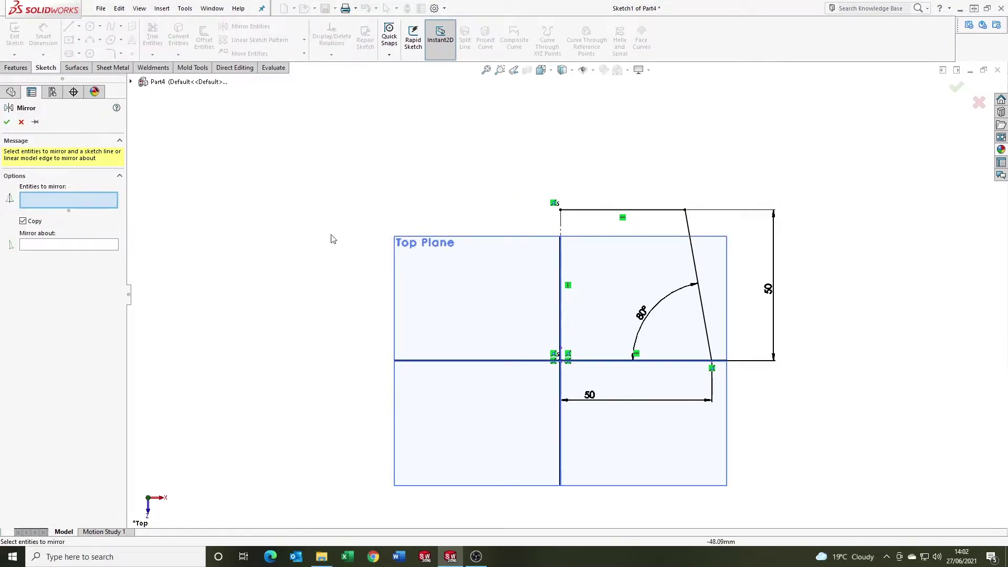
pyautogui.click(601, 212)
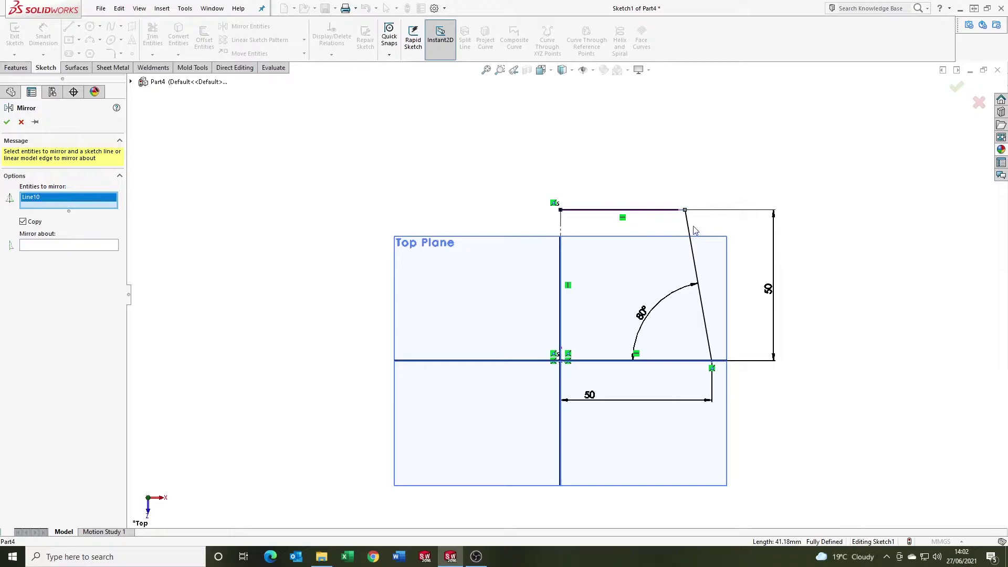
pyautogui.click(694, 243)
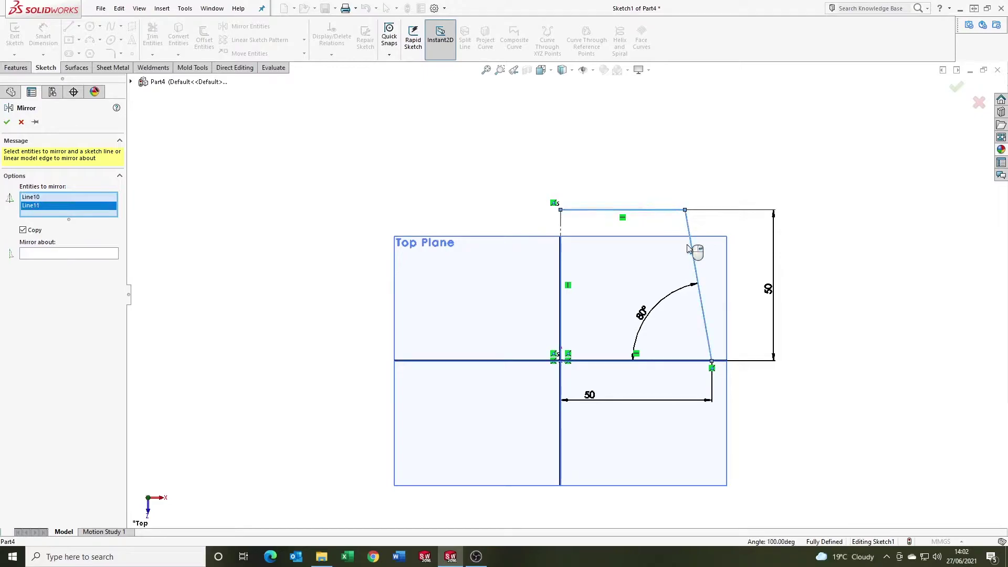
pyautogui.click(601, 361)
pyautogui.click(108, 262)
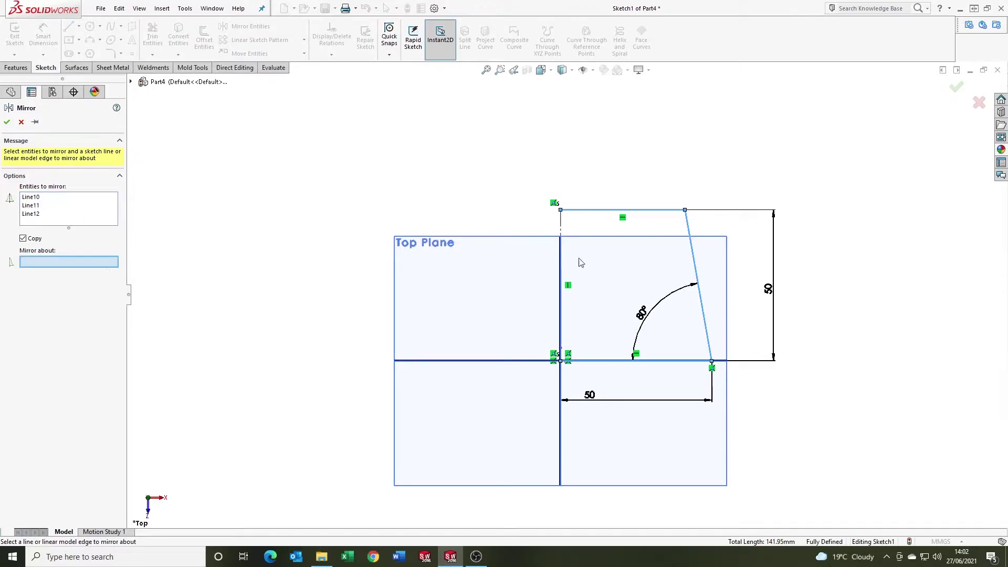
# Mirror the half outline about the centreline and extrude the trapezoid 50 mm
pyautogui.click(560, 232)
pyautogui.press('Return')
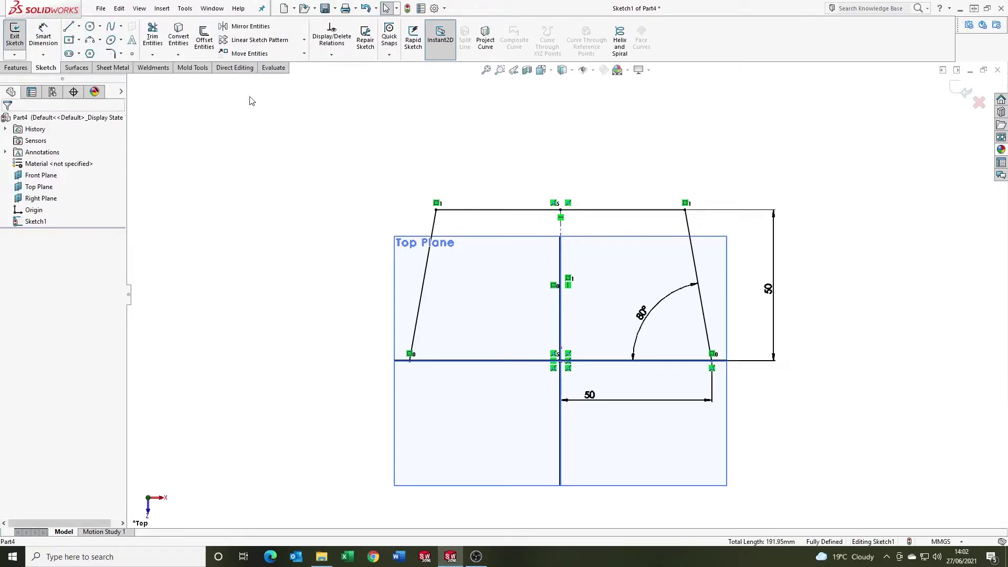
pyautogui.click(16, 67)
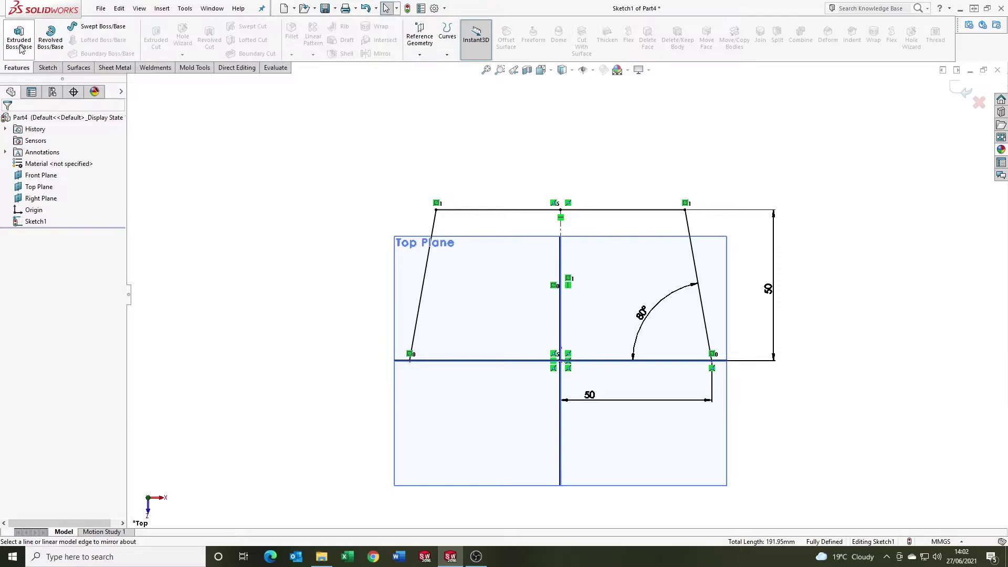
pyautogui.moveTo(525, 213)
pyautogui.mouseDown(button='middle')
pyautogui.moveTo(517, 227)
pyautogui.moveTo(373, 216)
pyautogui.moveTo(328, 175)
pyautogui.moveTo(391, 191)
pyautogui.mouseUp(button='middle')
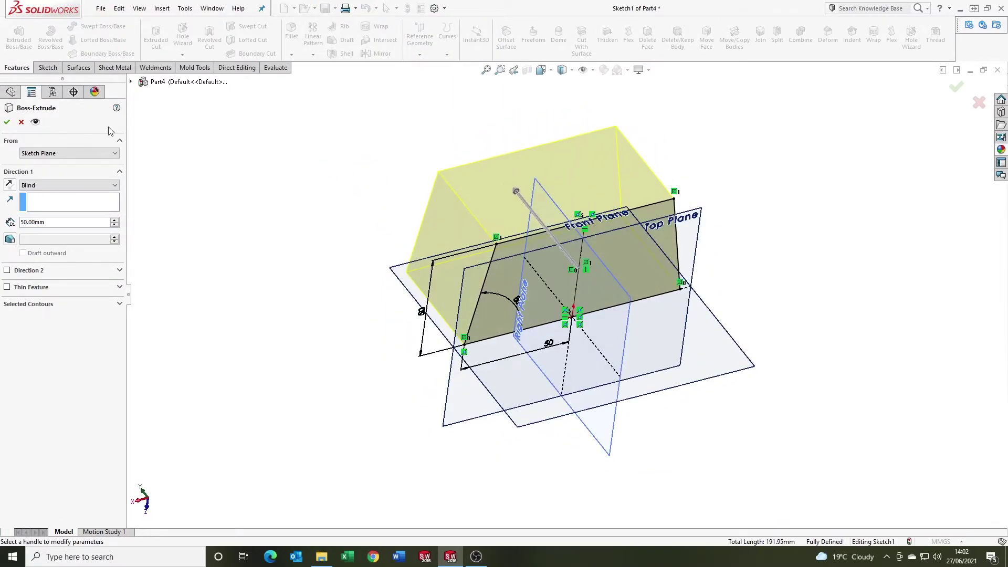
pyautogui.click(7, 122)
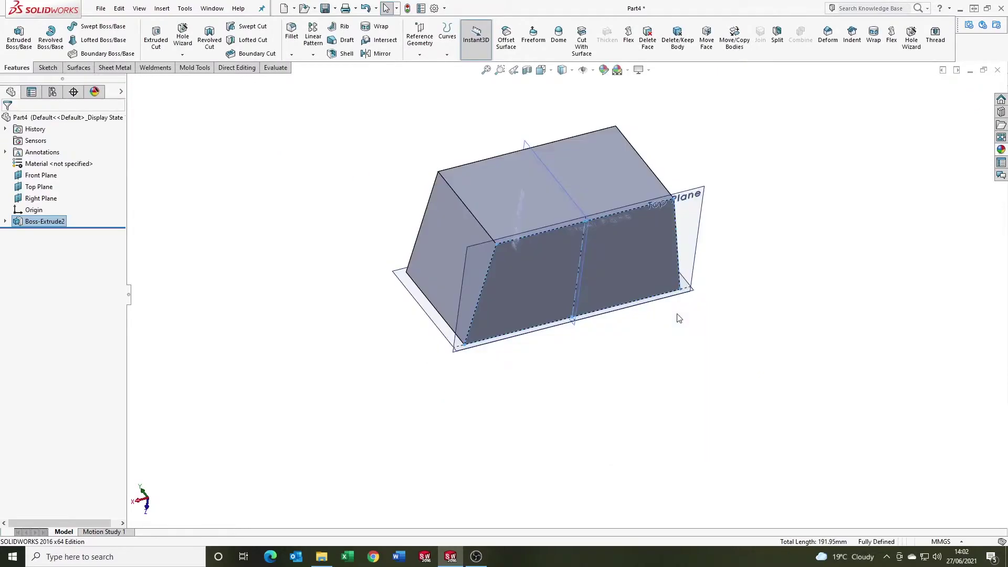
pyautogui.moveTo(478, 184); pyautogui.dragTo(453, 248, button='middle')
pyautogui.click(338, 213)
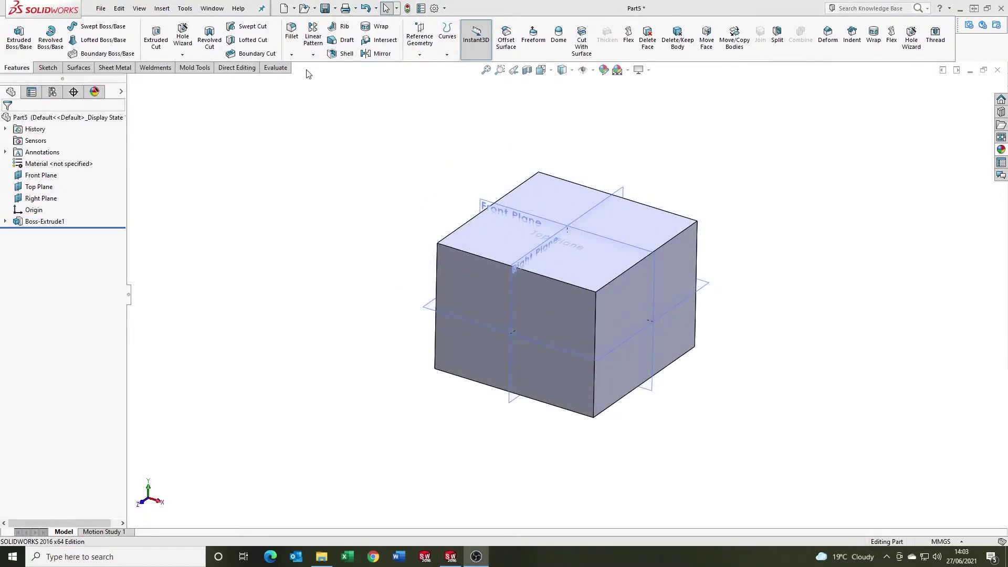
# Start a Draft with the cube's bottom face as neutral plane and the direction flipped
pyautogui.click(341, 40)
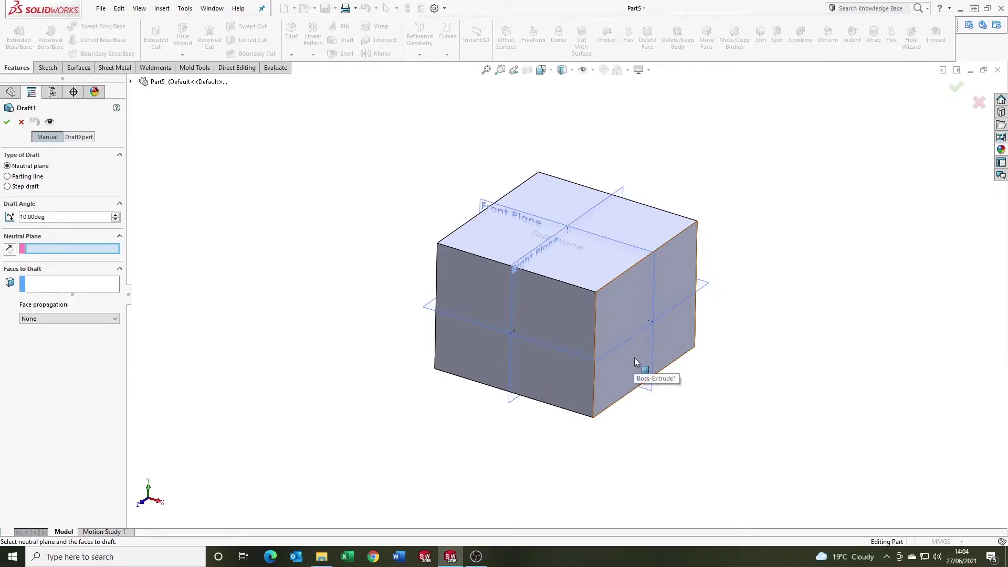
pyautogui.moveTo(556, 313); pyautogui.dragTo(440, 303, button='middle')
pyautogui.click(534, 296)
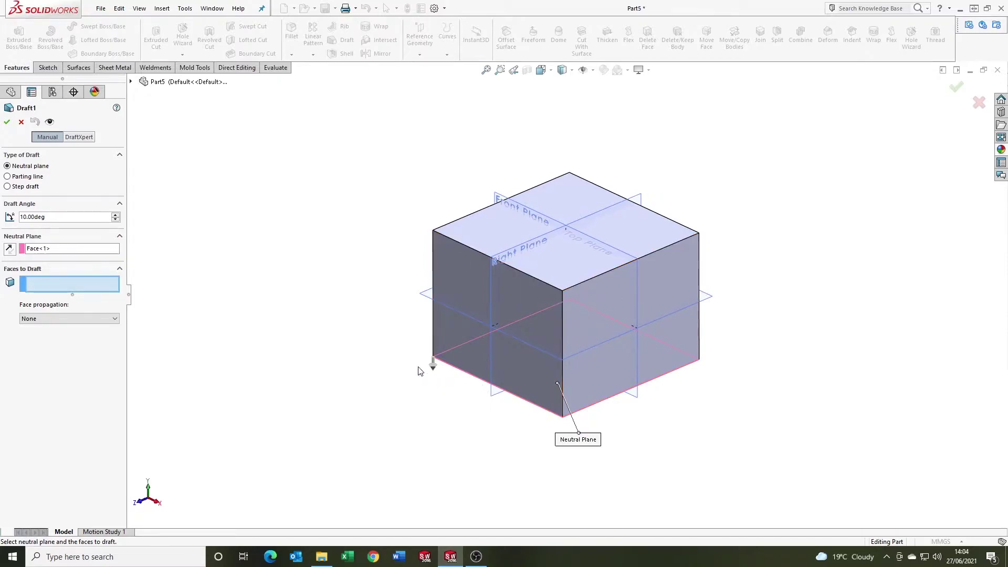
pyautogui.click(9, 249)
# Add all four side faces as faces to draft and apply the 10° draft
pyautogui.click(457, 272)
pyautogui.click(603, 311)
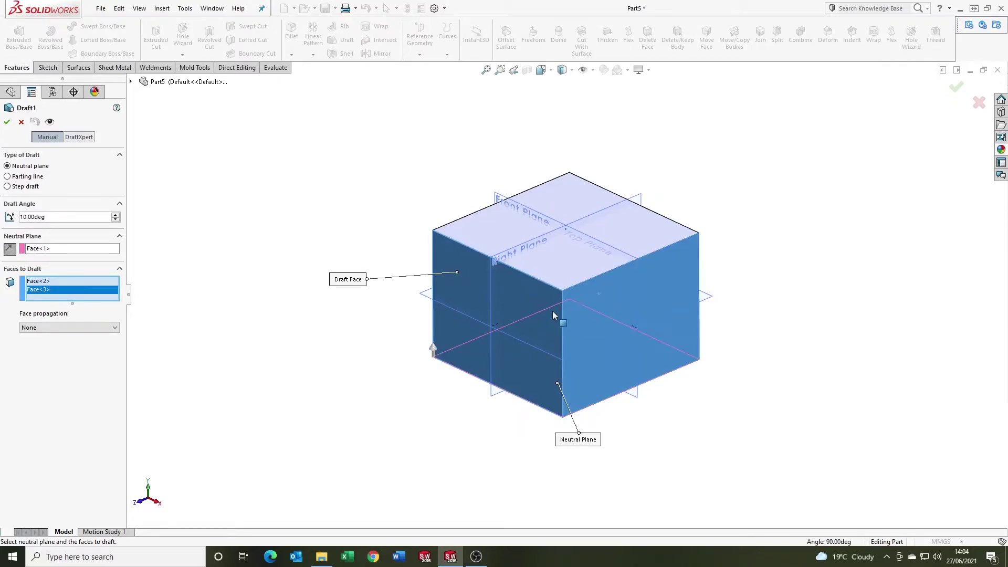
pyautogui.moveTo(552, 311); pyautogui.dragTo(578, 303, button='middle')
pyautogui.click(506, 273)
pyautogui.moveTo(506, 273)
pyautogui.mouseDown(button='middle')
pyautogui.moveTo(567, 320)
pyautogui.moveTo(483, 261)
pyautogui.moveTo(510, 286)
pyautogui.mouseUp(button='middle')
pyautogui.click(484, 261)
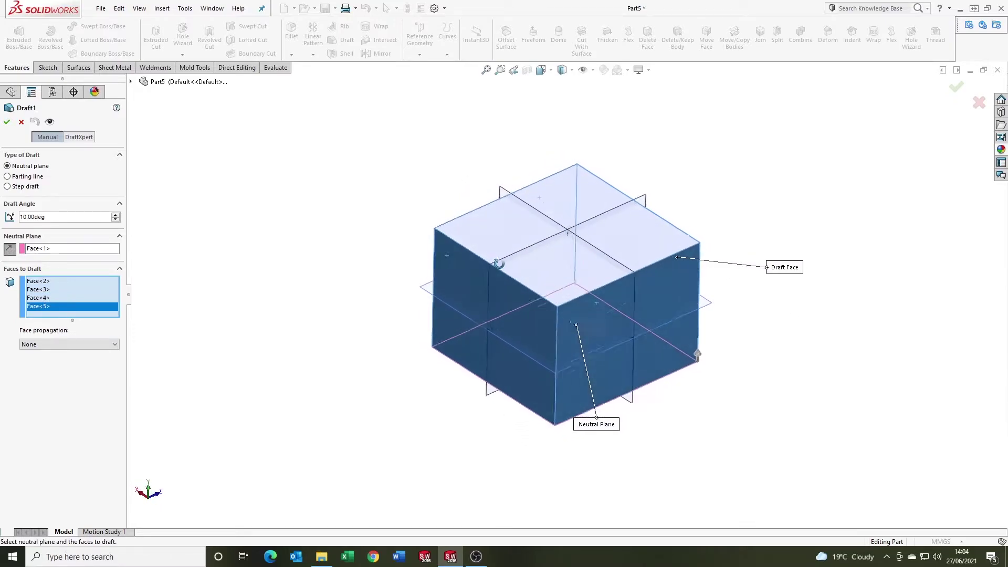
pyautogui.moveTo(498, 262); pyautogui.dragTo(330, 245, button='middle')
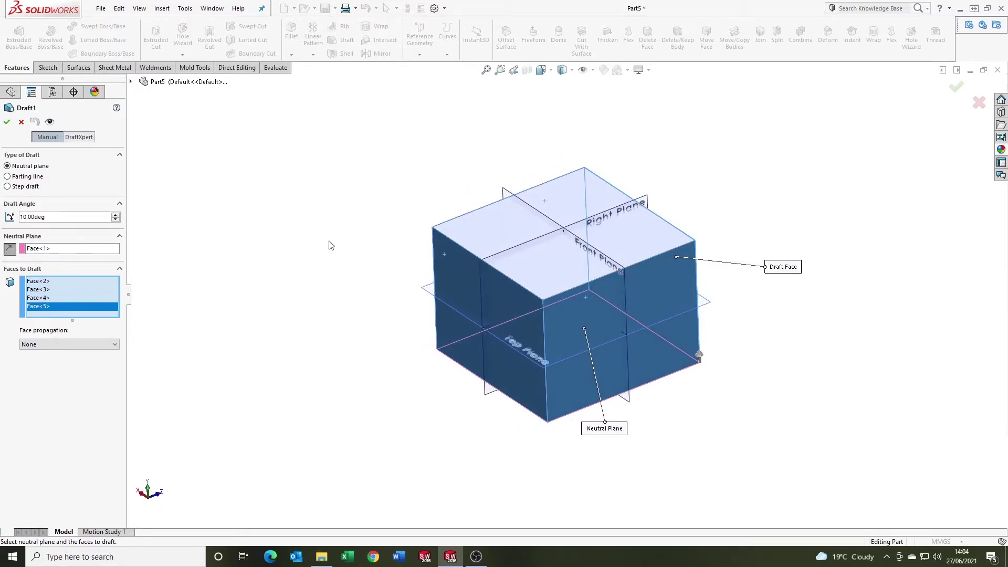
pyautogui.click(7, 122)
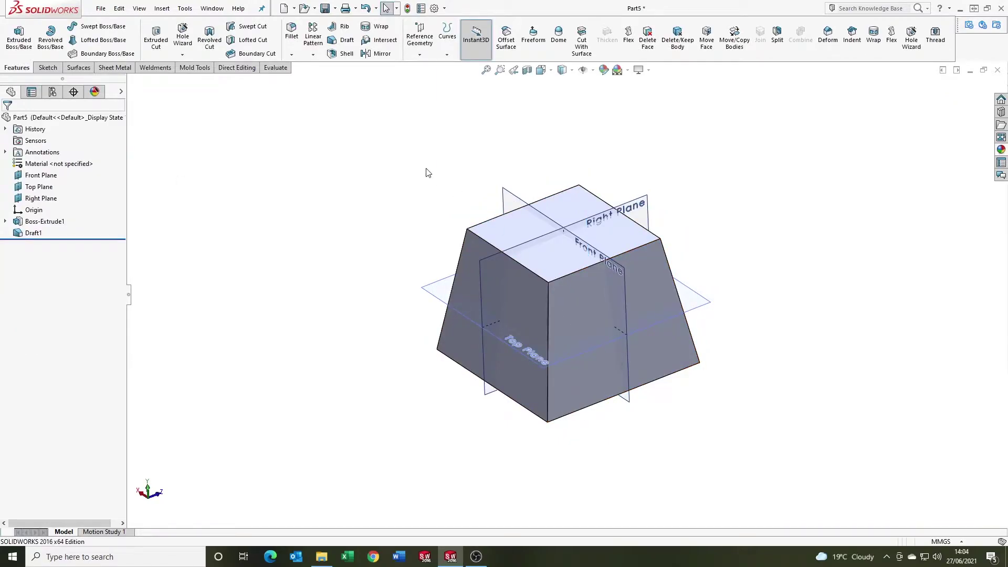
# Delete Draft1 from the FeatureManager tree, restoring the straight-sided Boss-Extrude1 block
pyautogui.moveTo(628, 429)
pyautogui.mouseDown(button='middle')
pyautogui.moveTo(653, 477)
pyautogui.moveTo(640, 424)
pyautogui.moveTo(625, 429)
pyautogui.mouseUp(button='middle')
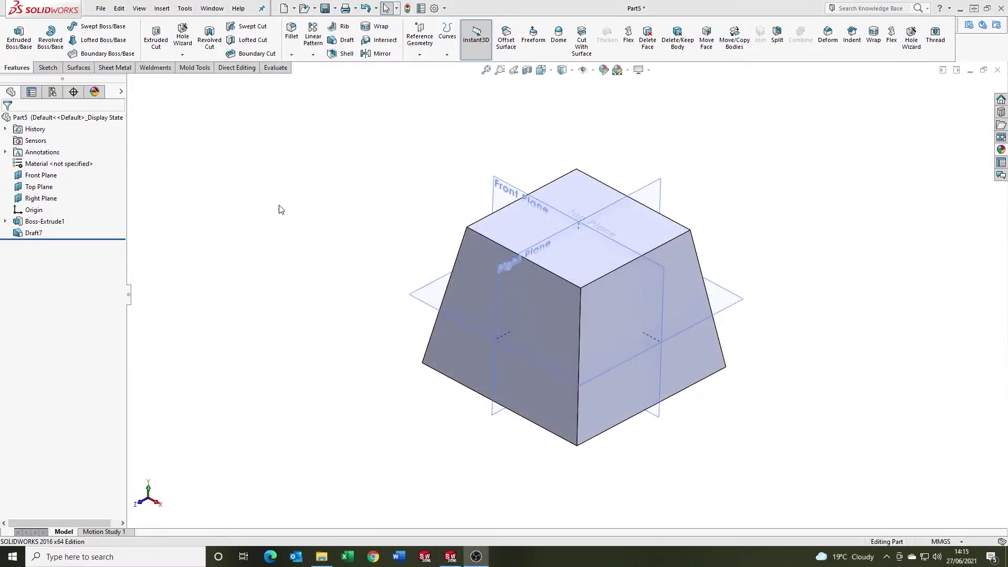
pyautogui.click(34, 232)
pyautogui.press('Delete')
pyautogui.press('Return')
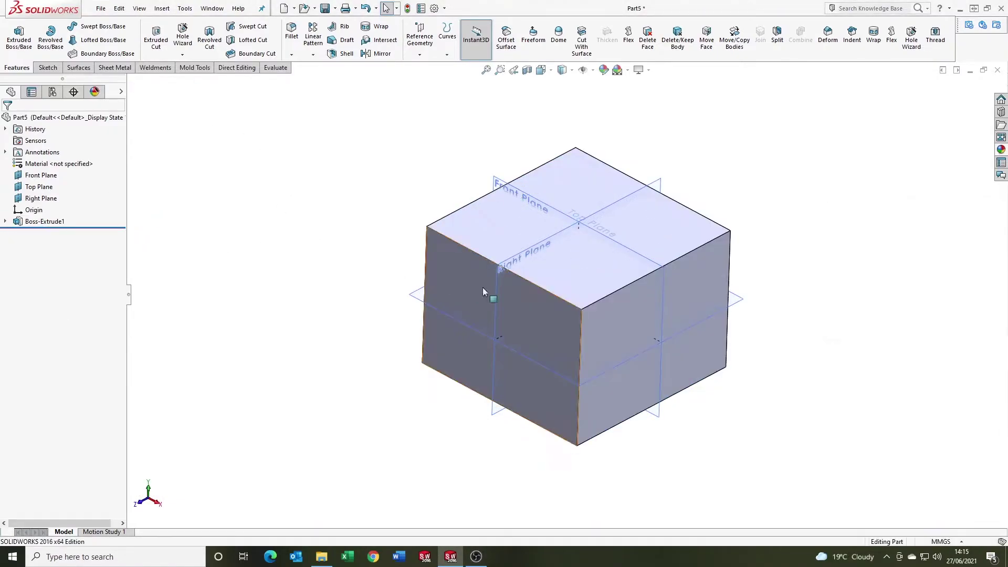
pyautogui.keyDown('ctrl'); pyautogui.moveTo(724, 248); pyautogui.dragTo(709, 245, button='middle'); pyautogui.keyUp('ctrl')
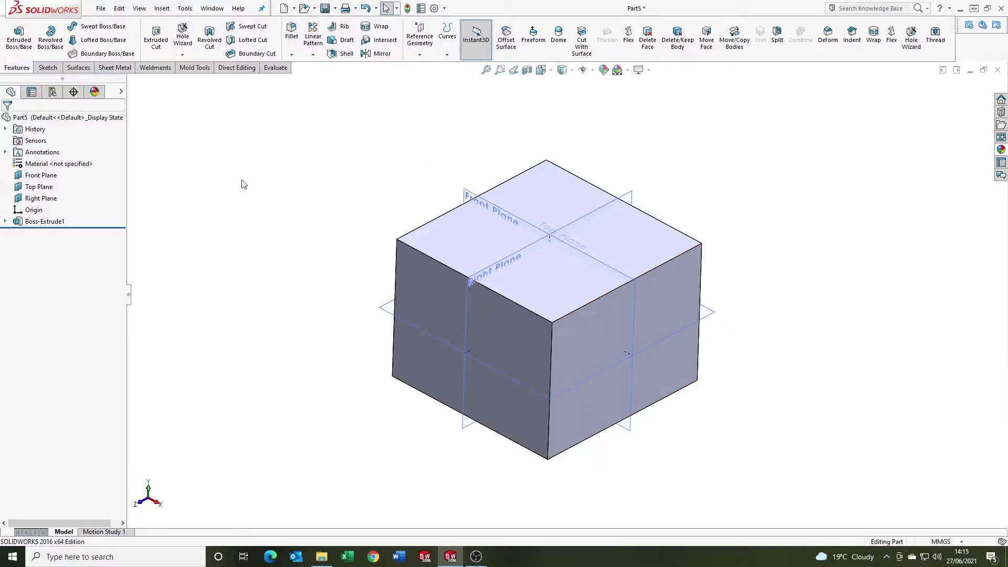
# Sketch a sloped line across the block on the Right Plane
pyautogui.click(493, 264)
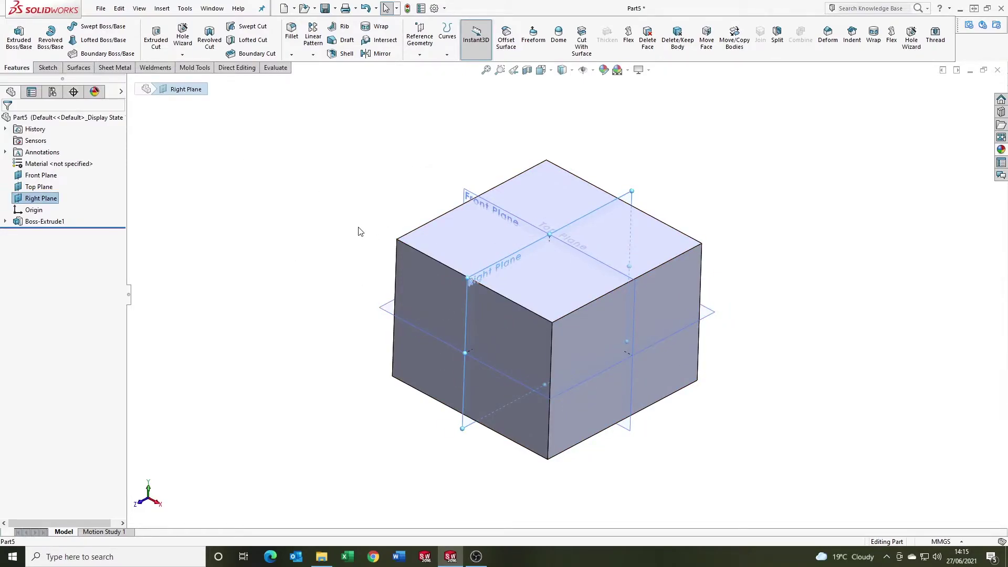
pyautogui.press('s')
pyautogui.click(66, 30)
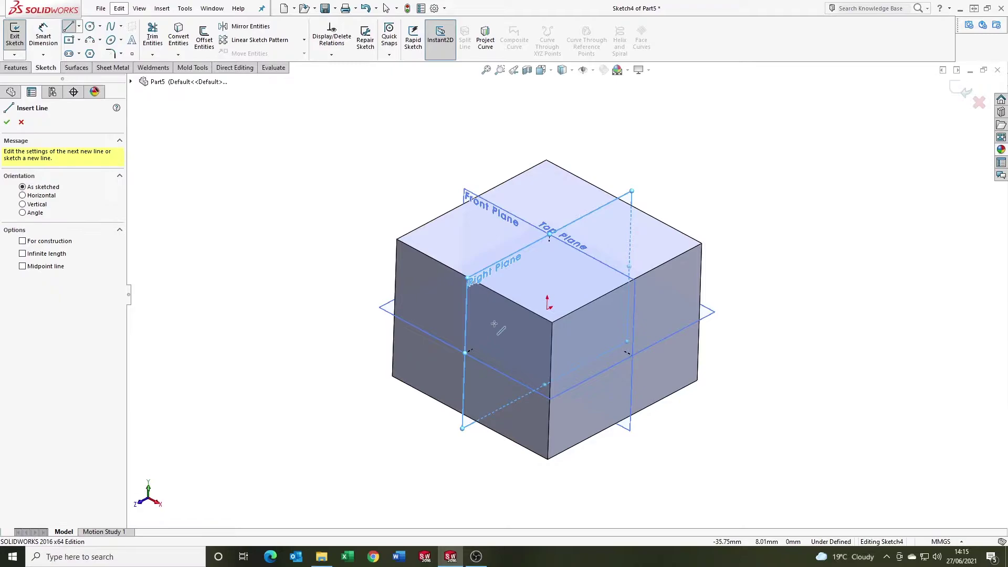
pyautogui.hotkey('ctrl', '8')
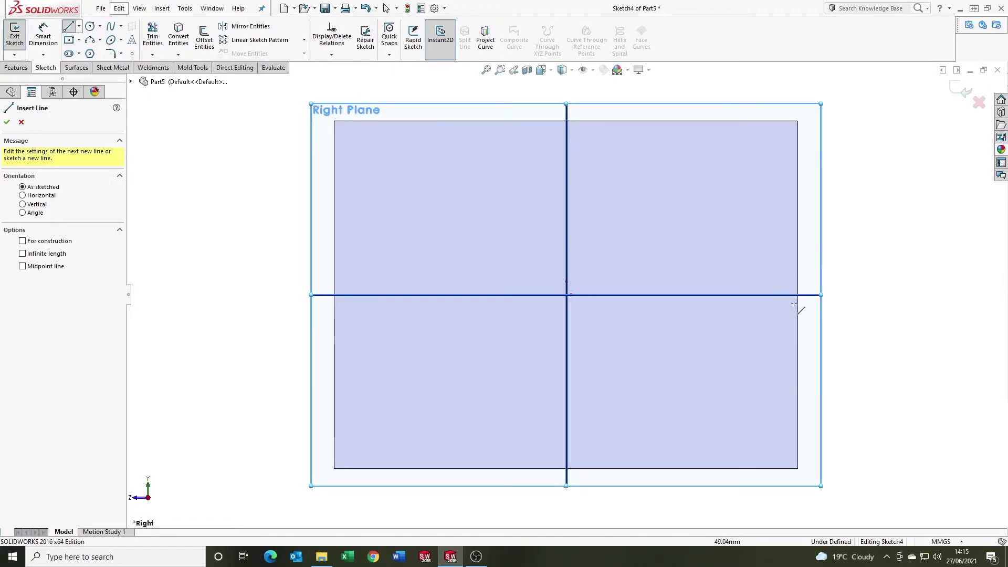
pyautogui.click(798, 323)
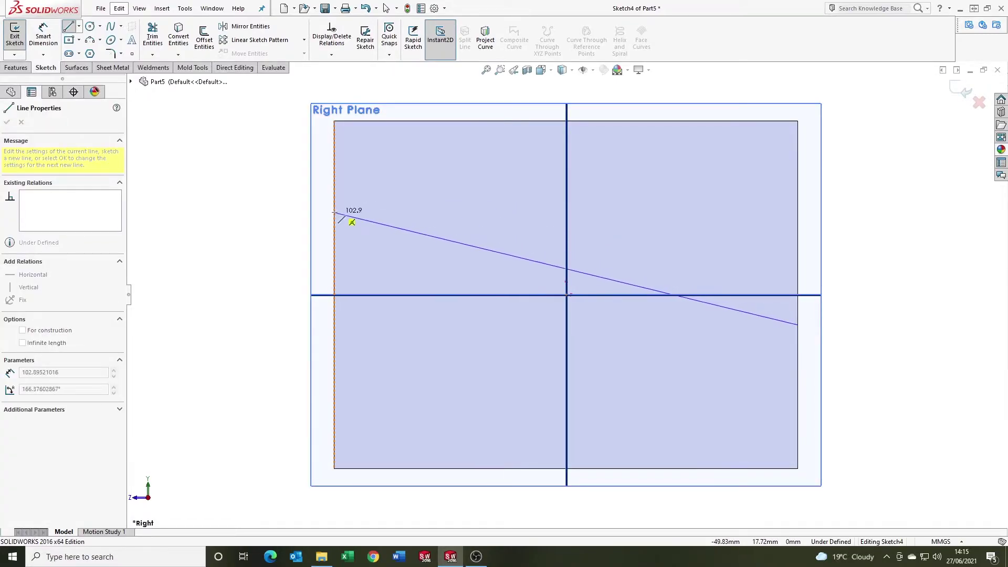
pyautogui.click(336, 207)
pyautogui.press('Escape')
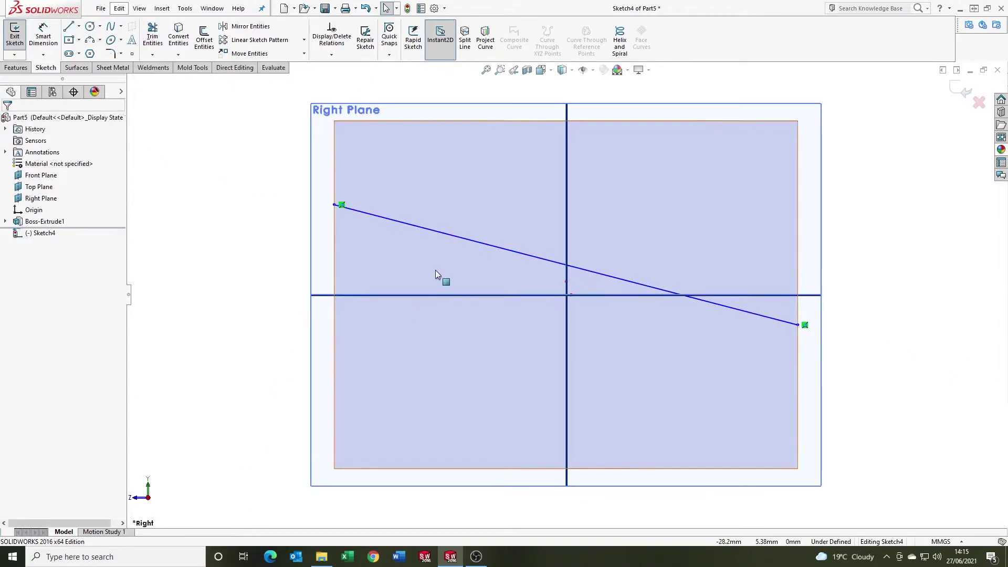
# Project the sloped line as Split Line3 onto three side faces of the block
pyautogui.click(465, 38)
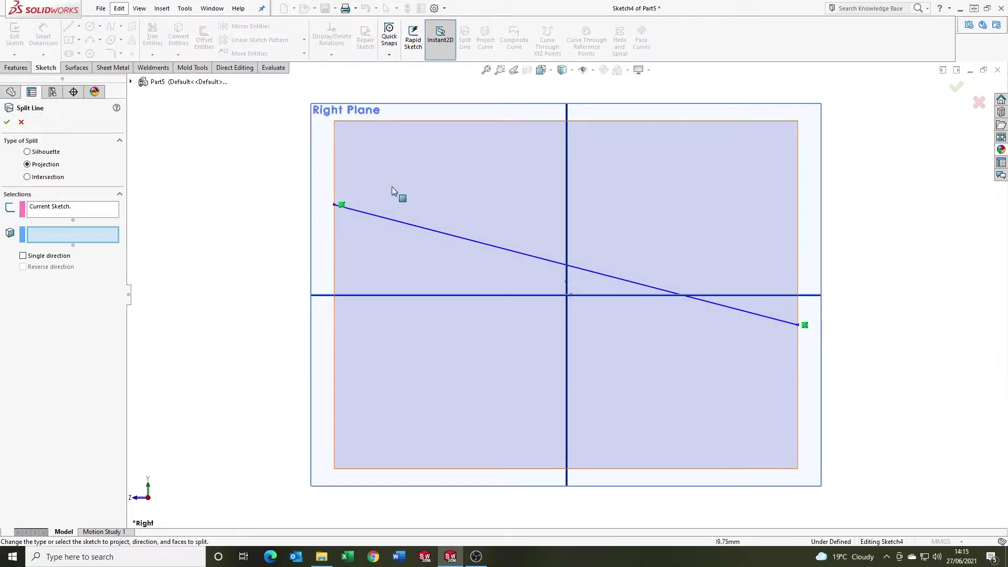
pyautogui.click(445, 214)
pyautogui.hotkey('ctrl', '7')
pyautogui.click(419, 254)
pyautogui.moveTo(419, 254); pyautogui.dragTo(533, 355, button='middle')
pyautogui.click(478, 297)
pyautogui.moveTo(477, 298); pyautogui.dragTo(461, 270, button='middle')
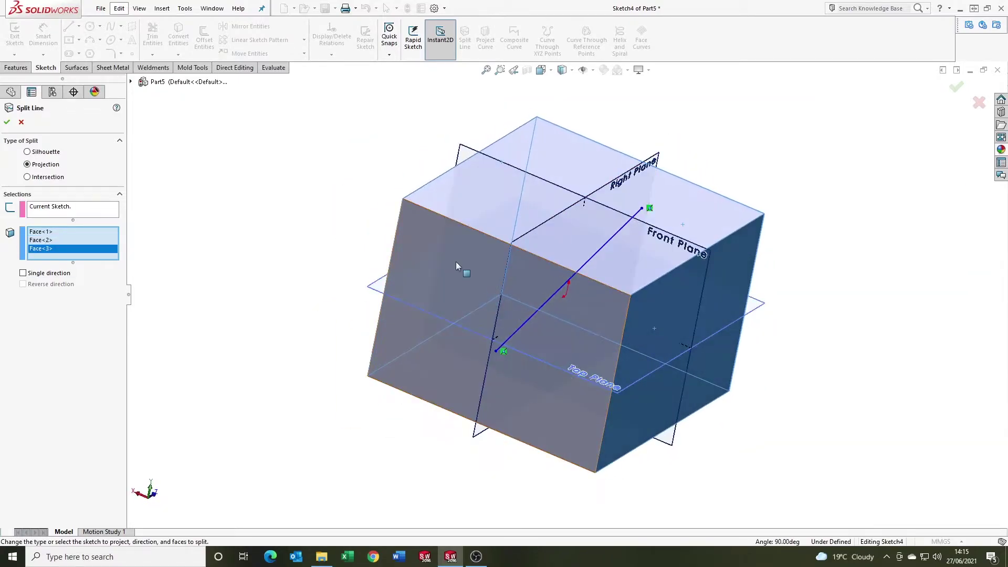
pyautogui.press('Return')
# Orbit and zoom the block to inspect the new split line
pyautogui.moveTo(602, 325); pyautogui.dragTo(483, 271, button='middle')
pyautogui.hotkey('ctrl', '7')
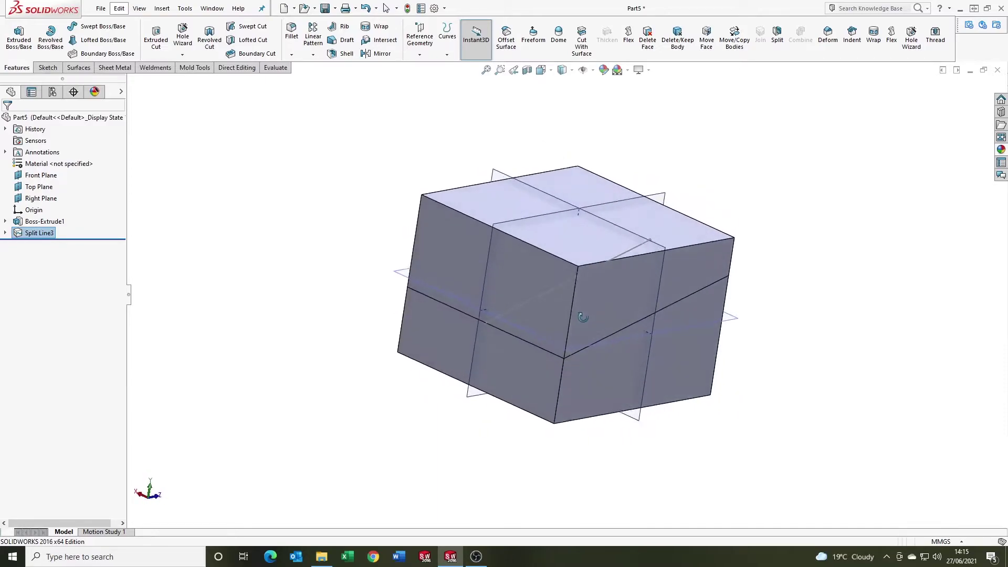
pyautogui.click(329, 162)
pyautogui.moveTo(621, 353); pyautogui.dragTo(572, 298, button='middle')
pyautogui.hotkey('ctrl', '7')
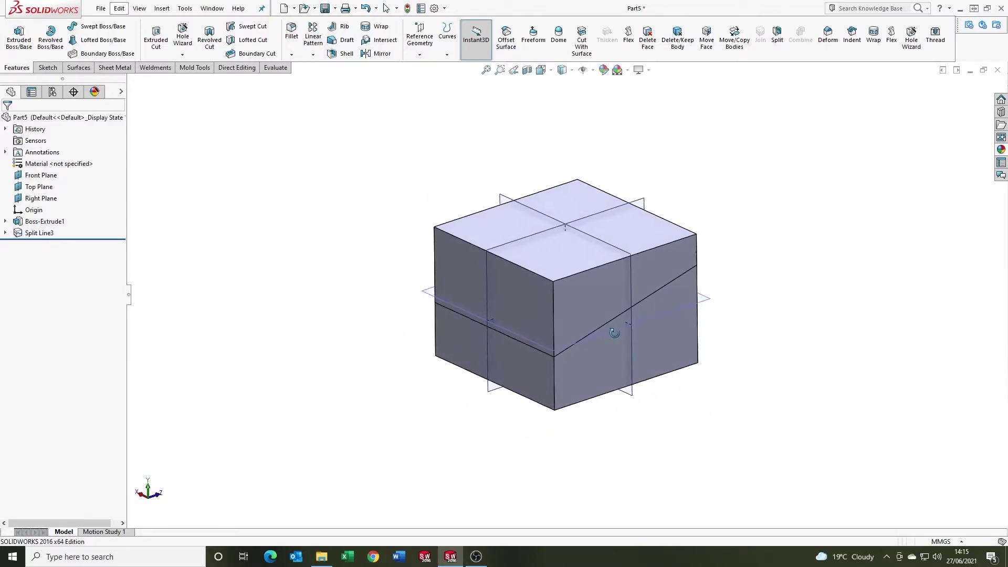
pyautogui.scroll(-3, 632, 301)
pyautogui.moveTo(632, 301); pyautogui.dragTo(569, 279, button='middle')
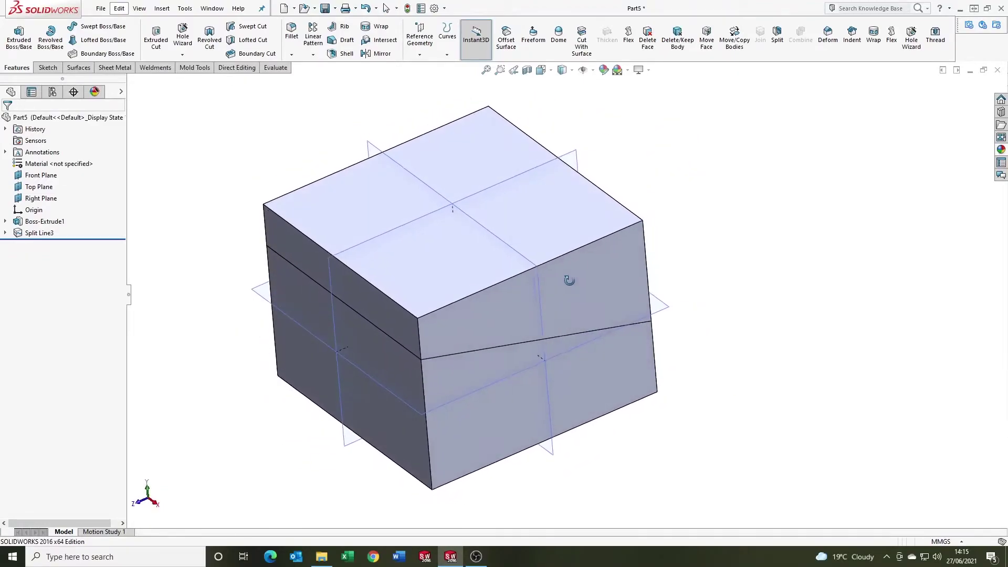
# Start a parting-line draft with the Top Plane as the direction of pull
pyautogui.click(346, 41)
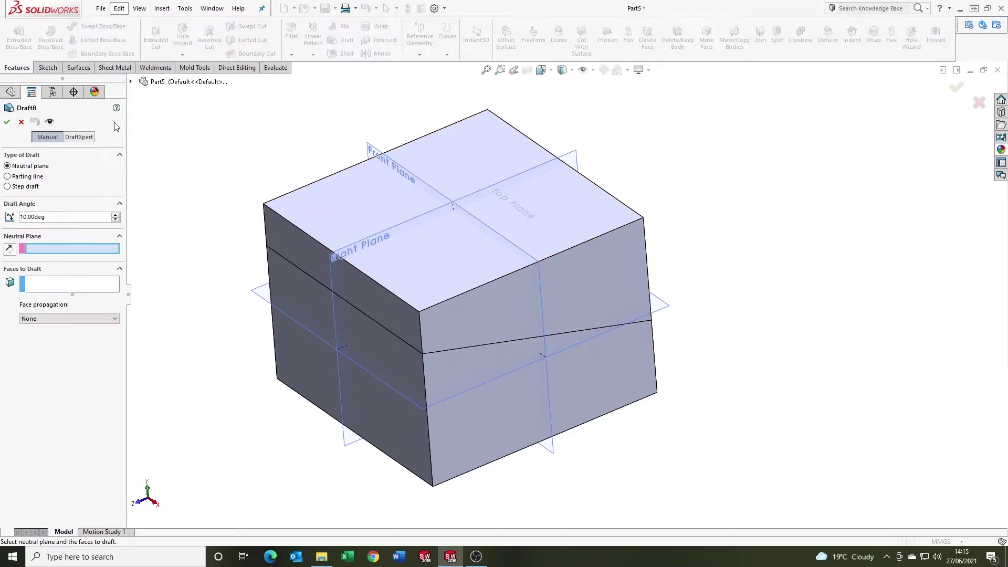
pyautogui.click(7, 176)
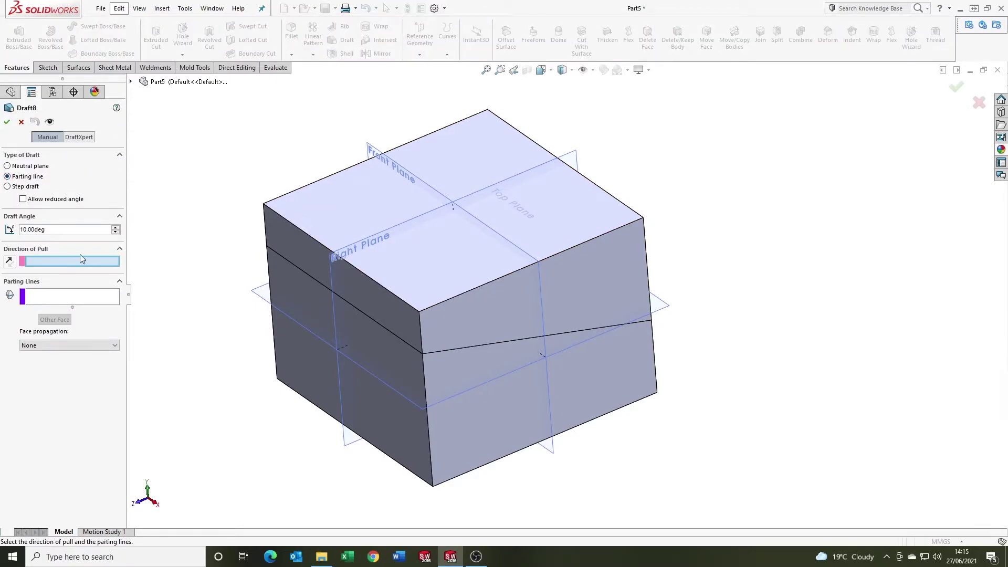
pyautogui.moveTo(315, 247); pyautogui.dragTo(277, 257, button='middle')
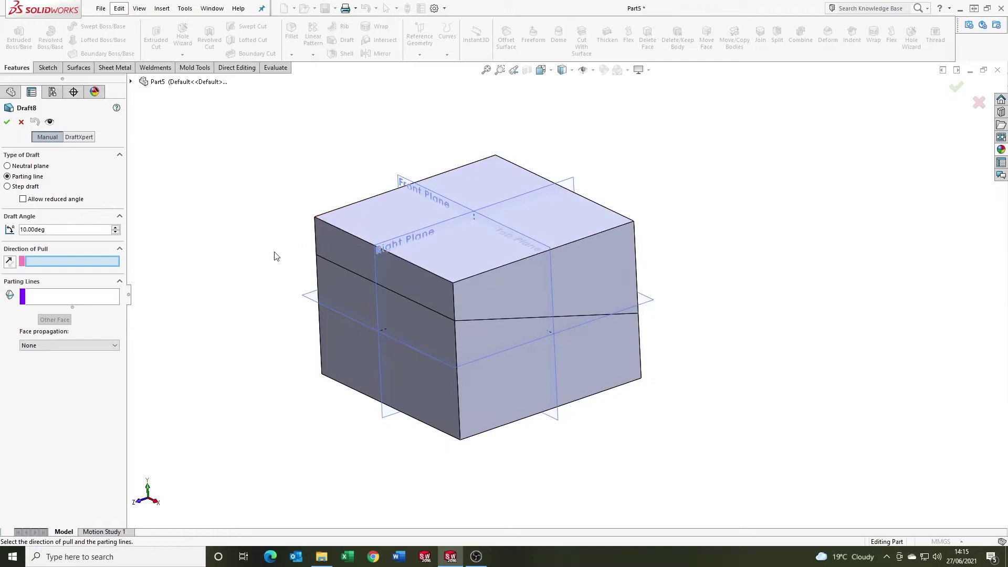
pyautogui.click(315, 302)
pyautogui.moveTo(326, 247); pyautogui.dragTo(294, 247, button='middle')
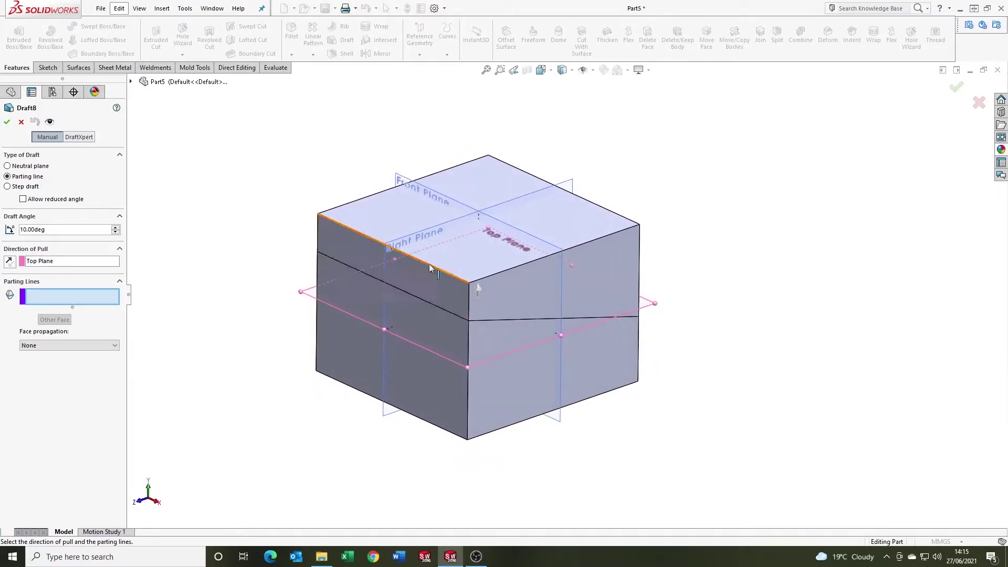
pyautogui.moveTo(301, 288)
pyautogui.mouseDown(button='middle')
pyautogui.moveTo(285, 248)
pyautogui.moveTo(299, 295)
pyautogui.mouseUp(button='middle')
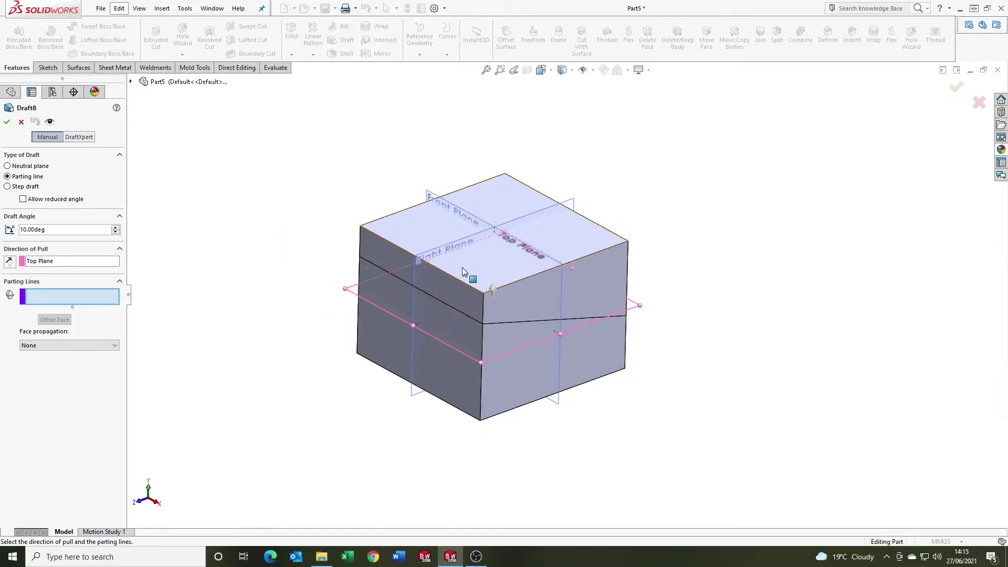
pyautogui.scroll(-2, 462, 268)
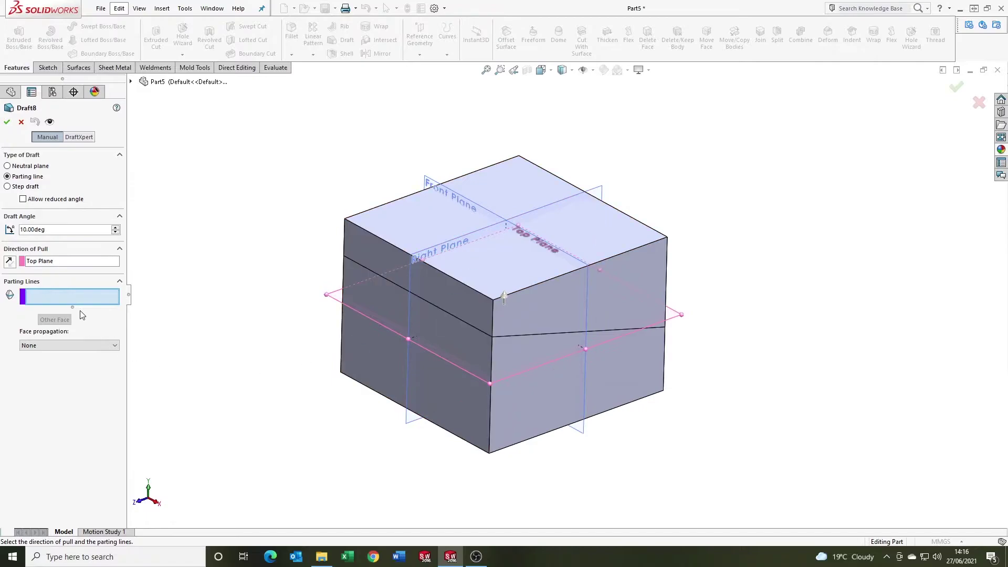
# Pick the four Split Line3 edges as parting lines, draft the other face at 10°, and apply
pyautogui.click(357, 263)
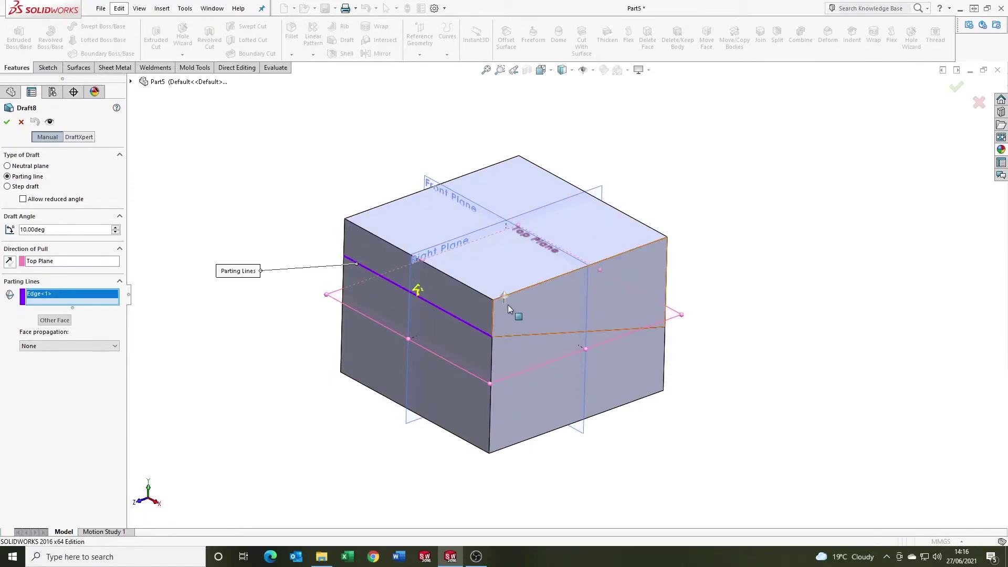
pyautogui.click(513, 335)
pyautogui.moveTo(513, 335); pyautogui.dragTo(512, 263, button='middle')
pyautogui.click(555, 318)
pyautogui.click(403, 338)
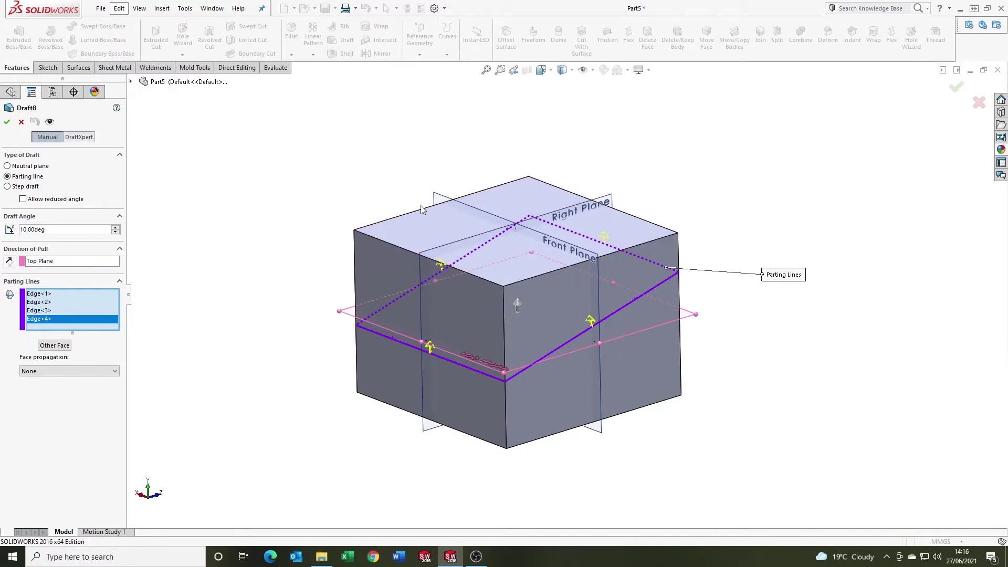
pyautogui.click(55, 346)
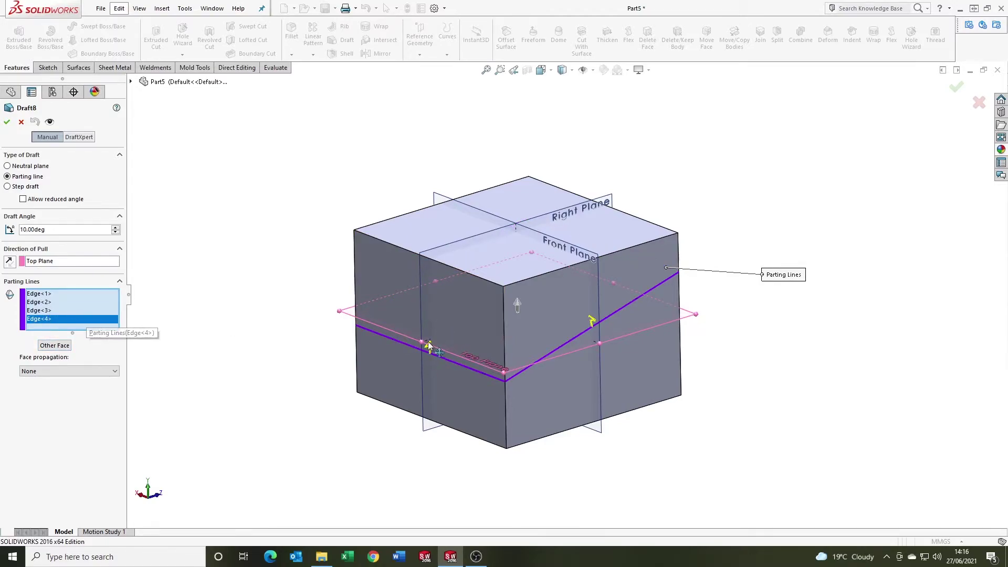
pyautogui.click(7, 123)
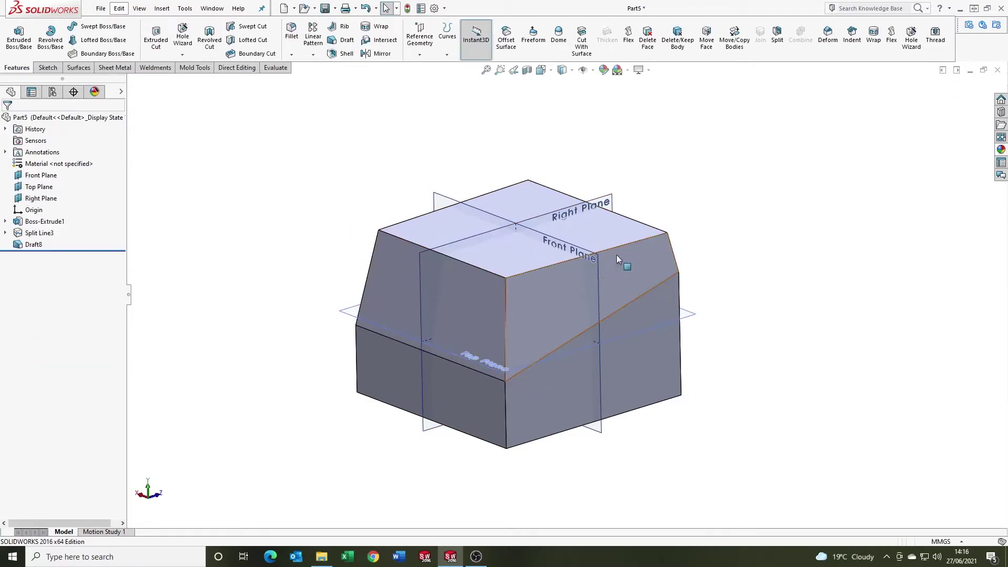
# Start another parting-line draft pulling from the Top Plane, reversed to point downward
pyautogui.moveTo(616, 254)
pyautogui.mouseDown(button='middle')
pyautogui.moveTo(556, 378)
pyautogui.moveTo(556, 411)
pyautogui.moveTo(519, 338)
pyautogui.moveTo(528, 228)
pyautogui.moveTo(515, 198)
pyautogui.mouseUp(button='middle')
pyautogui.scroll(2, 528, 313)
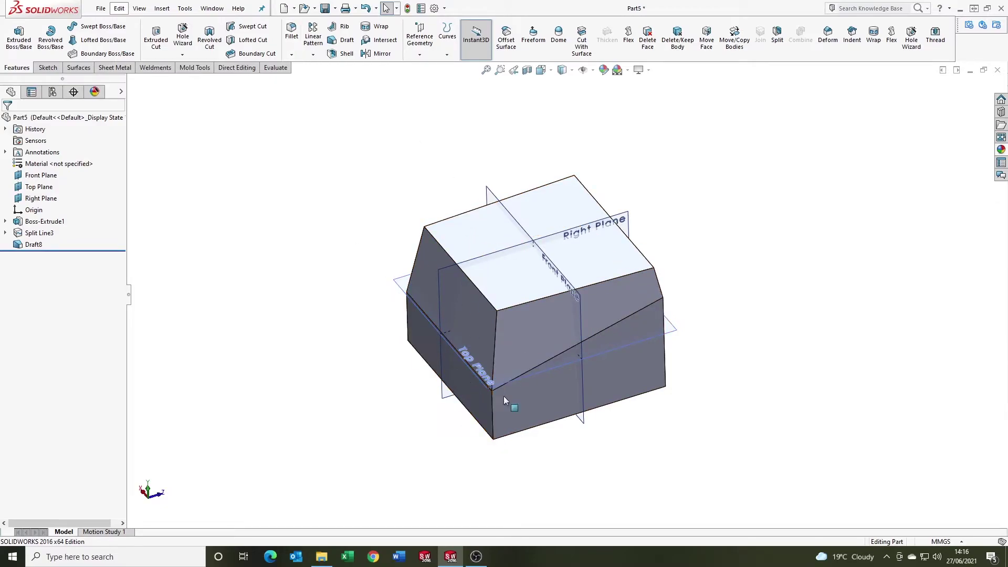
pyautogui.click(346, 40)
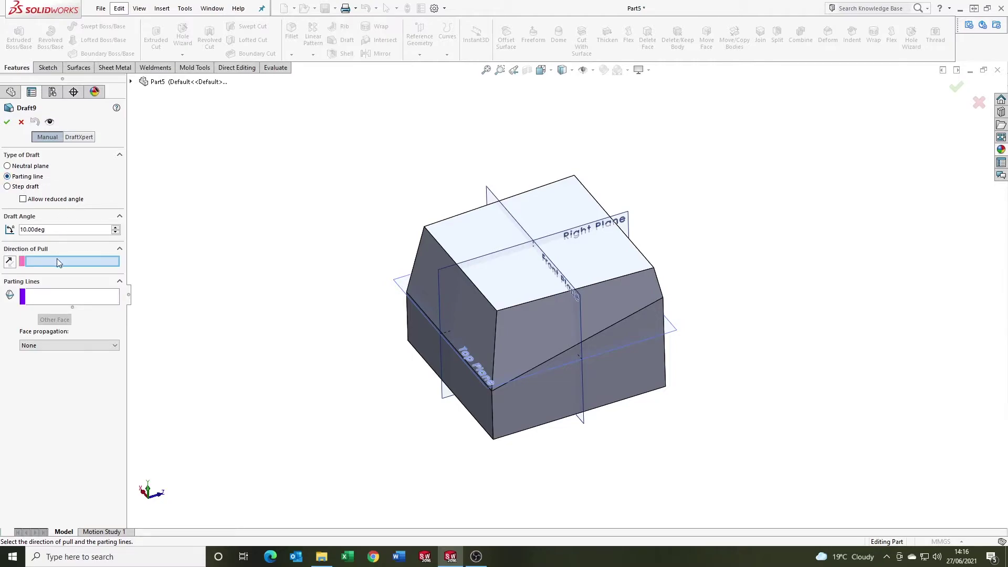
pyautogui.click(399, 286)
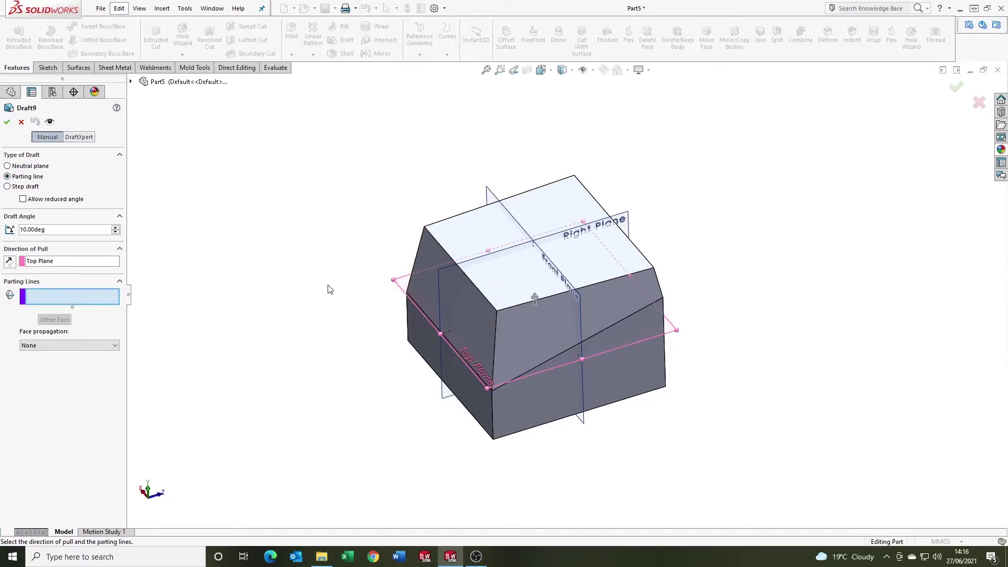
pyautogui.click(10, 265)
pyautogui.scroll(2, 577, 333)
pyautogui.moveTo(577, 333); pyautogui.dragTo(472, 293, button='middle')
pyautogui.scroll(-2, 472, 294)
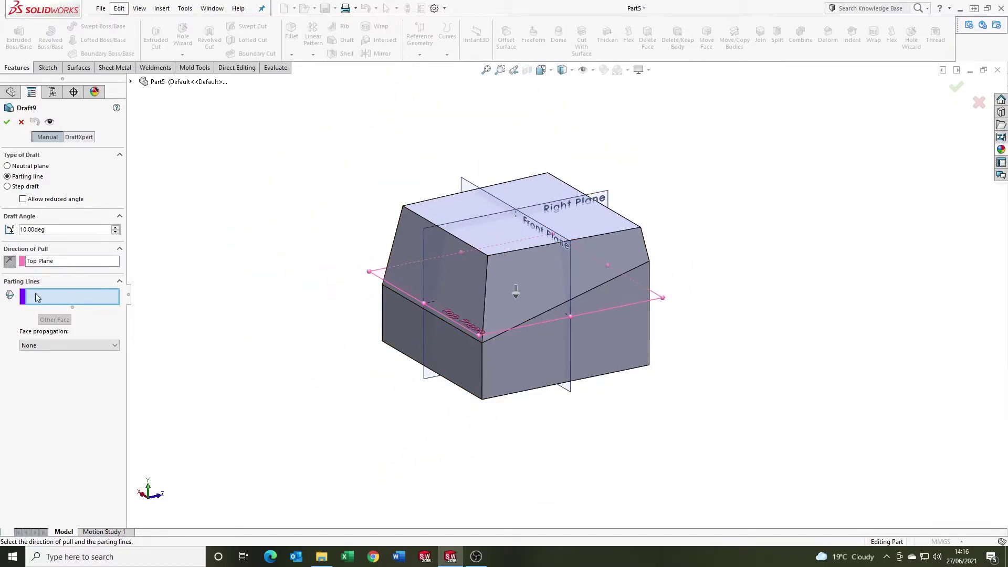
# Add all four split-line edges as parting lines and apply the 10° draft as Draft9
pyautogui.click(401, 300)
pyautogui.click(551, 309)
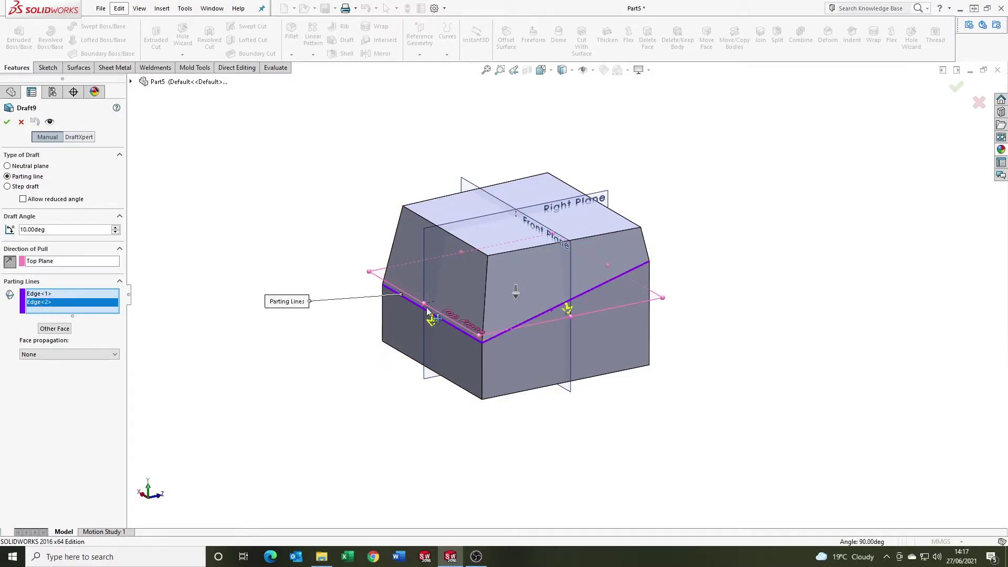
pyautogui.moveTo(551, 310); pyautogui.dragTo(500, 284, button='middle')
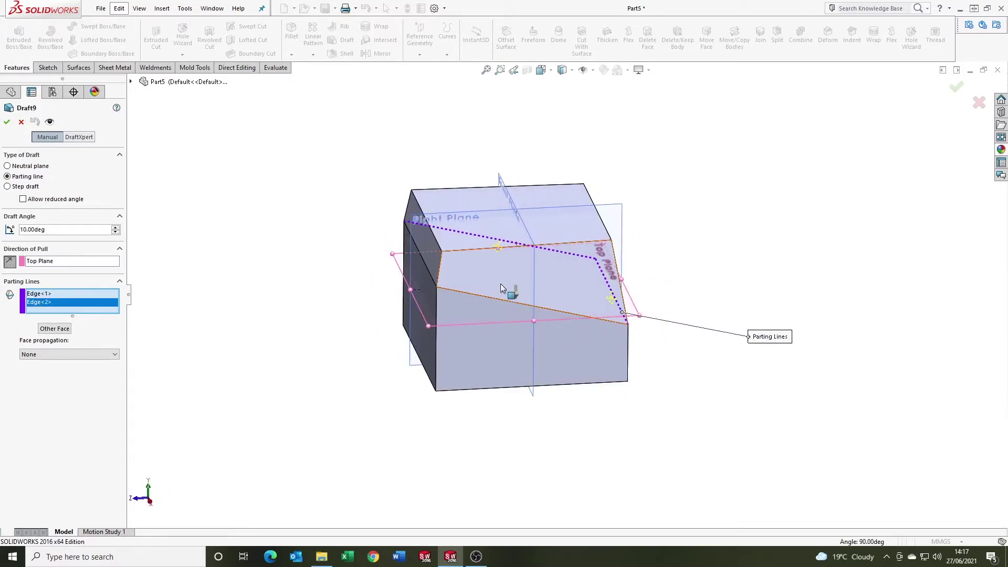
pyautogui.click(474, 294)
pyautogui.click(430, 277)
pyautogui.click(580, 299)
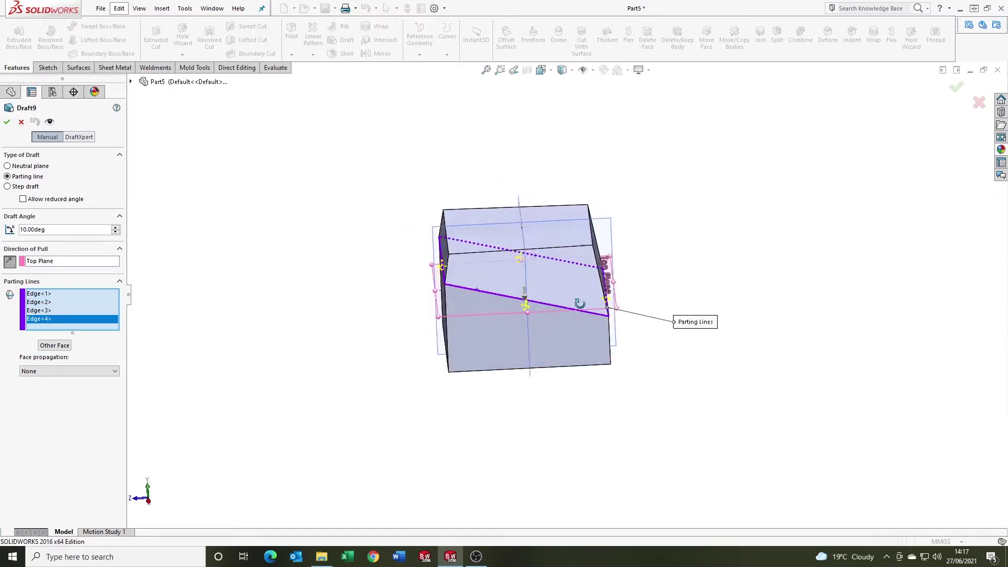
pyautogui.moveTo(580, 299); pyautogui.dragTo(579, 318, button='middle')
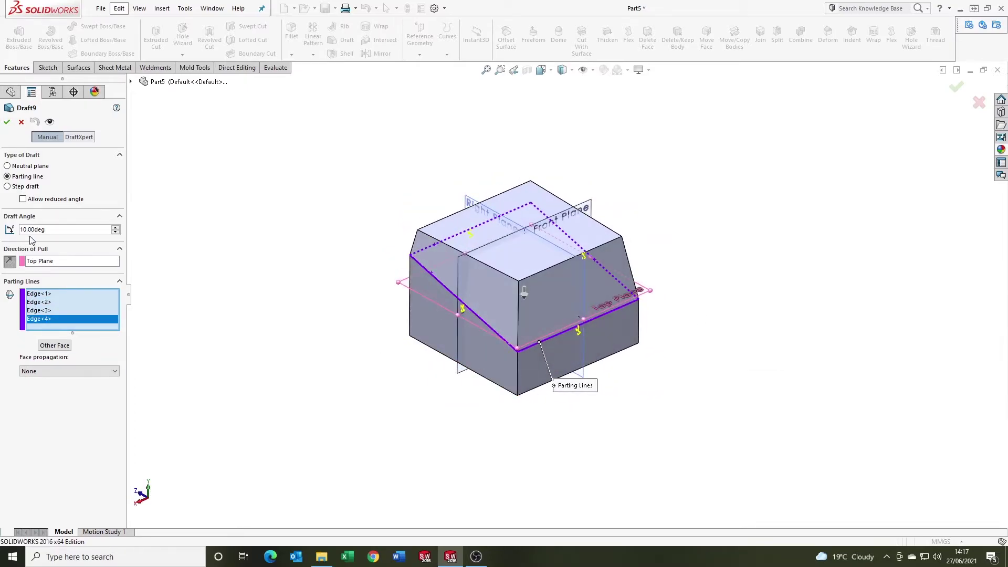
pyautogui.click(7, 123)
pyautogui.moveTo(681, 306); pyautogui.dragTo(597, 280, button='middle')
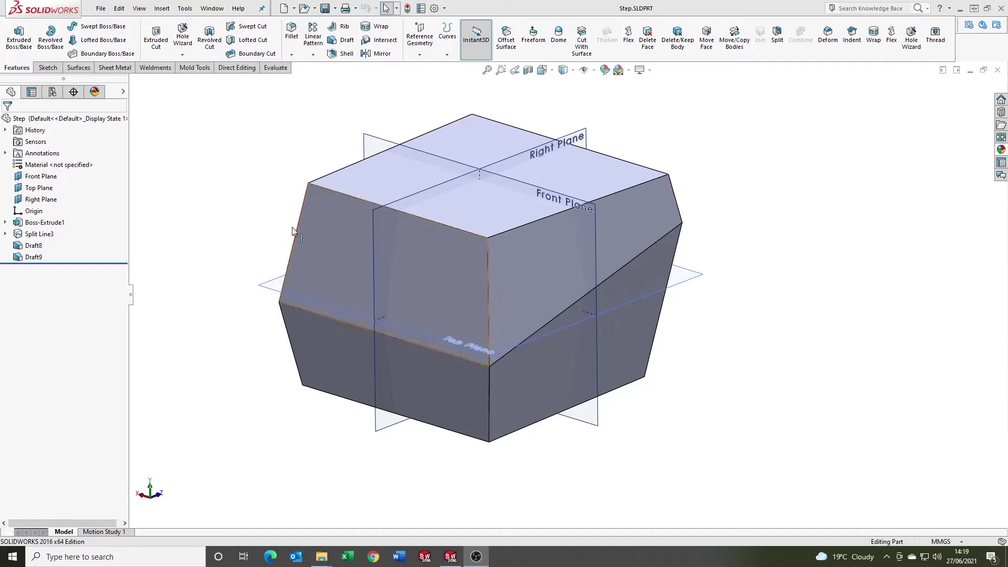
# Delete Split Line3, Draft8, Draft9 and the leftover sketch line, then sketch on the Right Plane
pyautogui.click(39, 234)
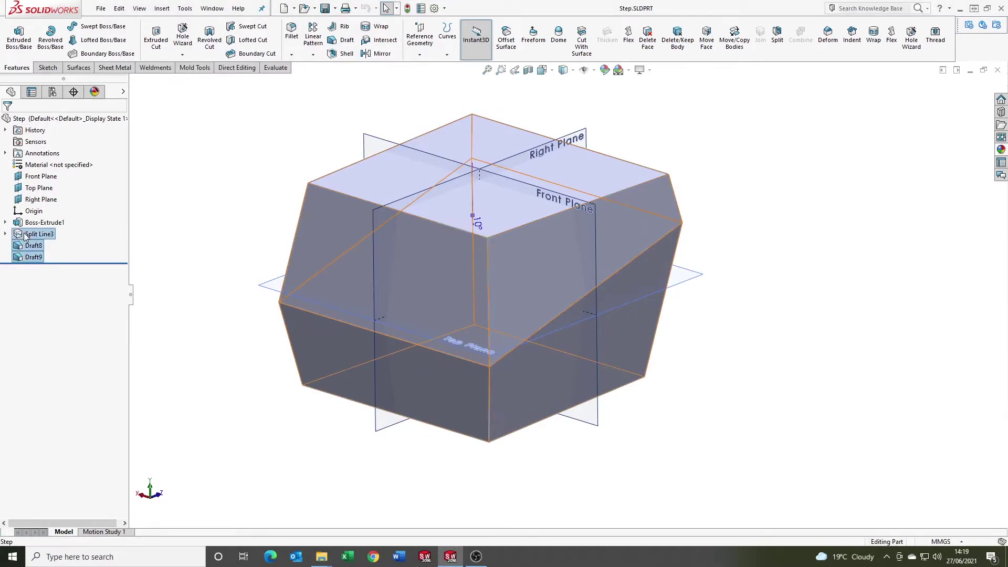
pyautogui.press('Delete')
pyautogui.press('Return')
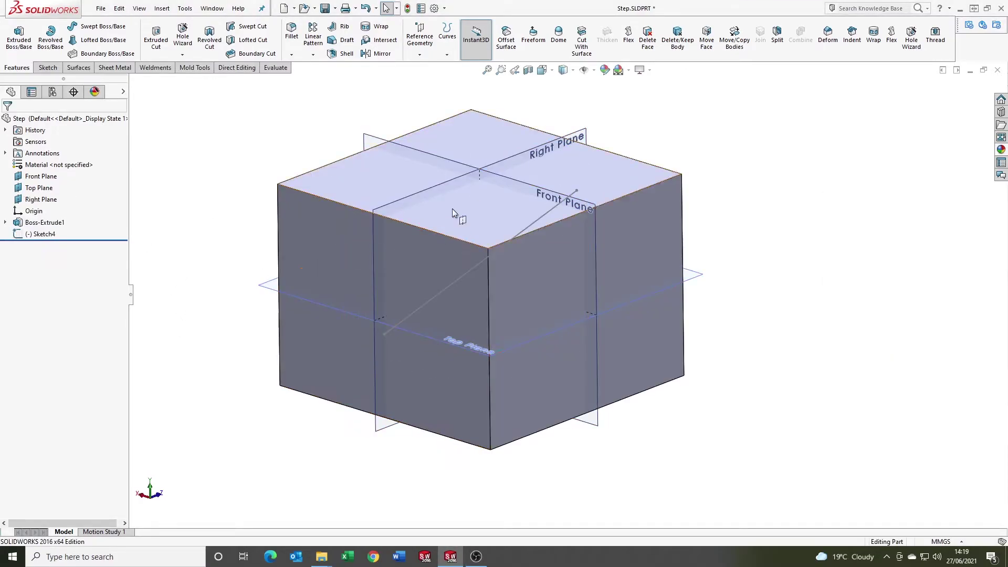
pyautogui.click(445, 288)
pyautogui.press('Delete')
pyautogui.press('Return')
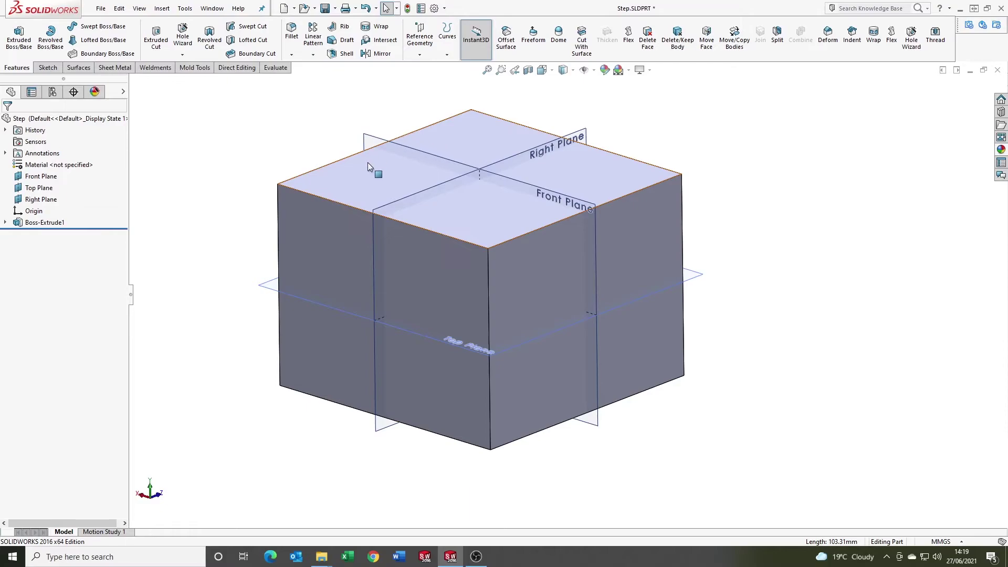
pyautogui.click(402, 196)
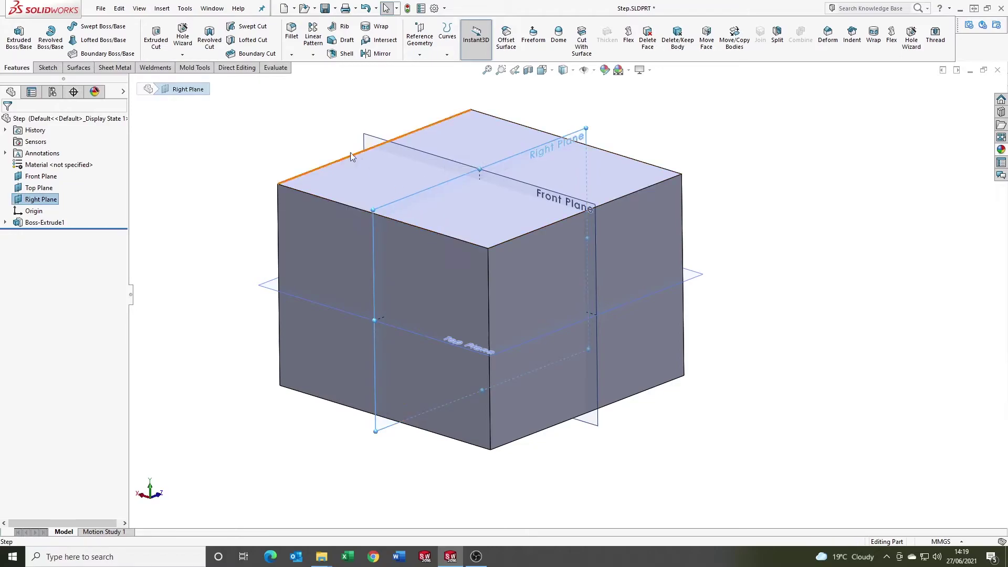
pyautogui.click(265, 114)
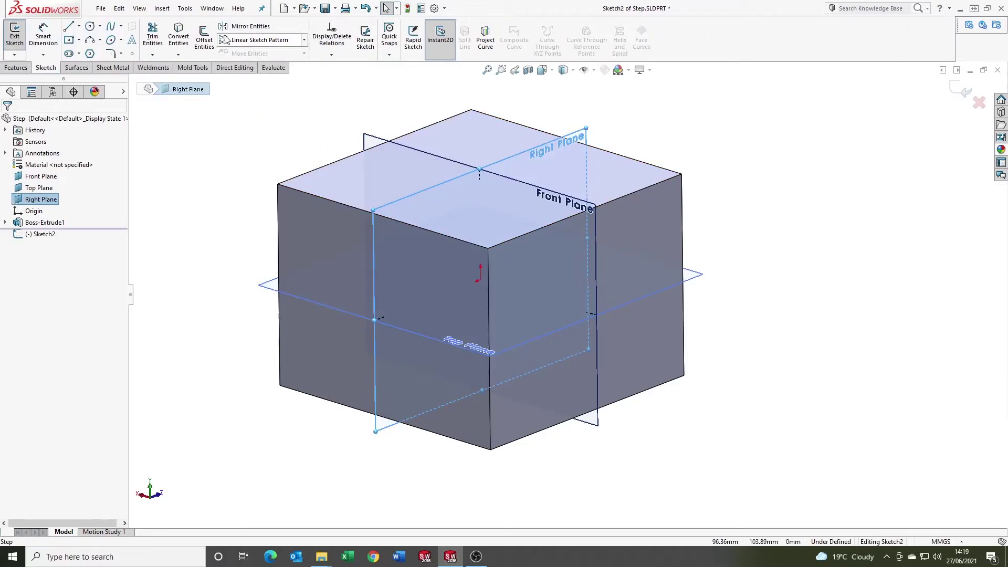
# Looking normal to the Right Plane, draw a stepped three-segment line across the face
pyautogui.hotkey('ctrl', '8')
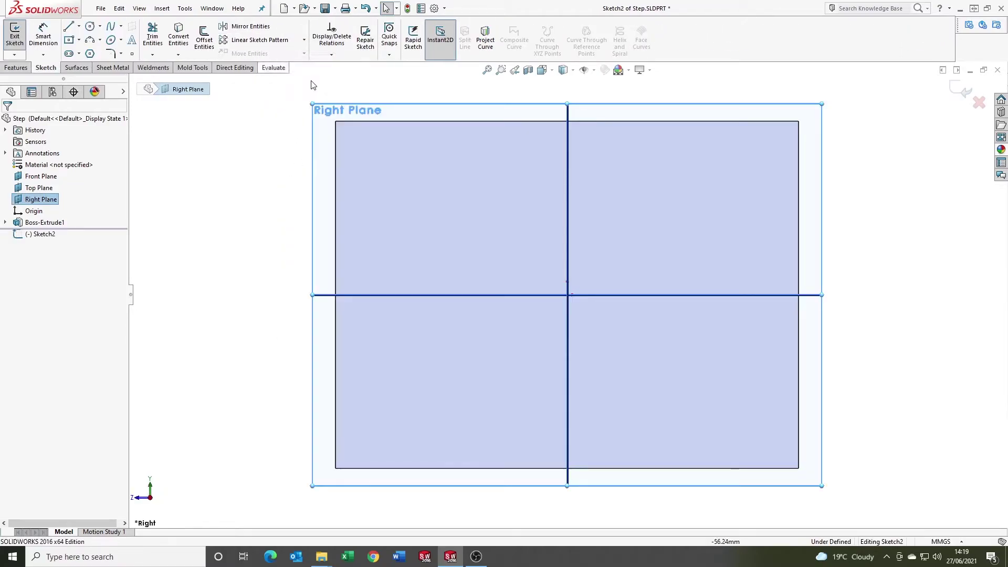
pyautogui.click(69, 27)
pyautogui.click(337, 329)
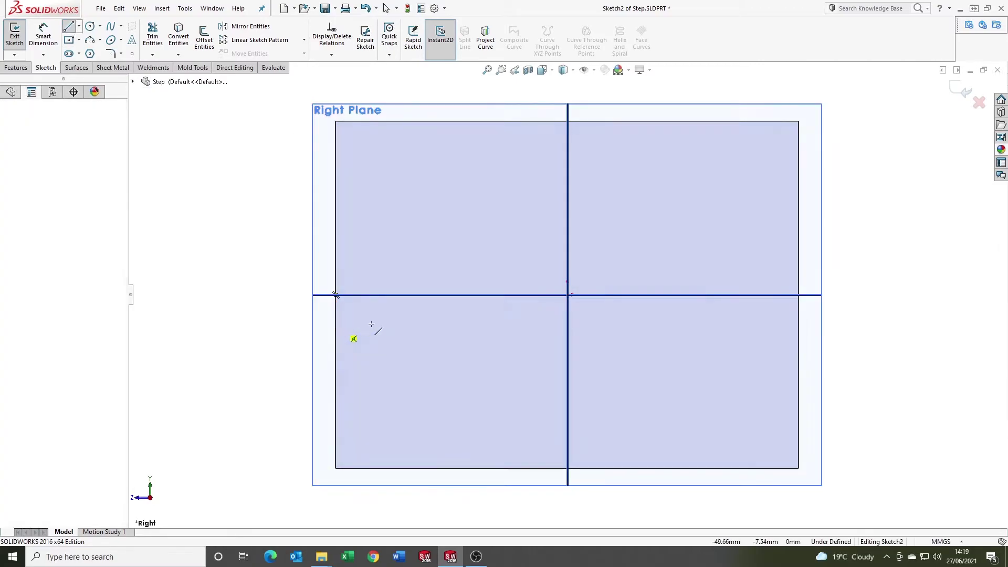
pyautogui.click(506, 312)
pyautogui.click(590, 216)
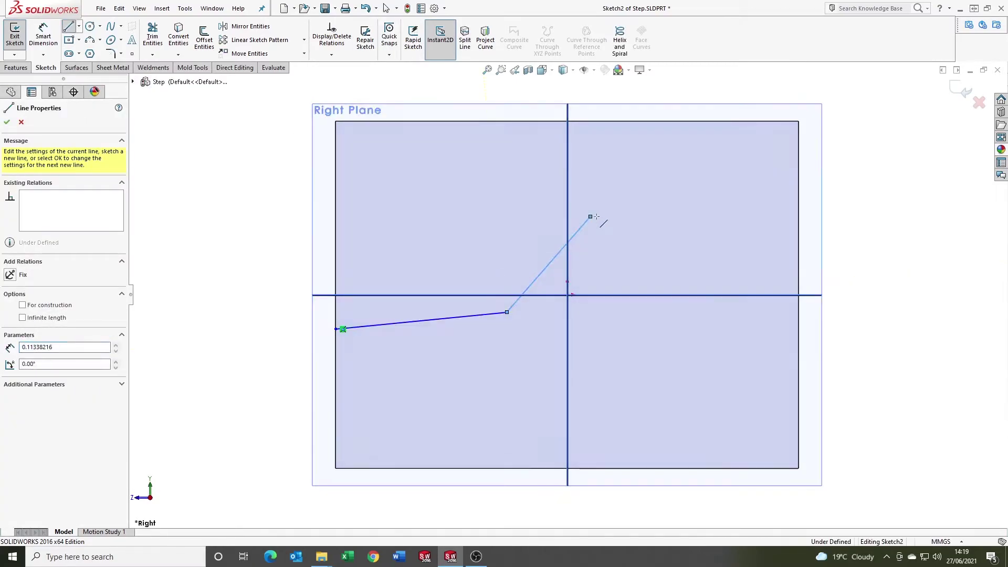
pyautogui.click(799, 210)
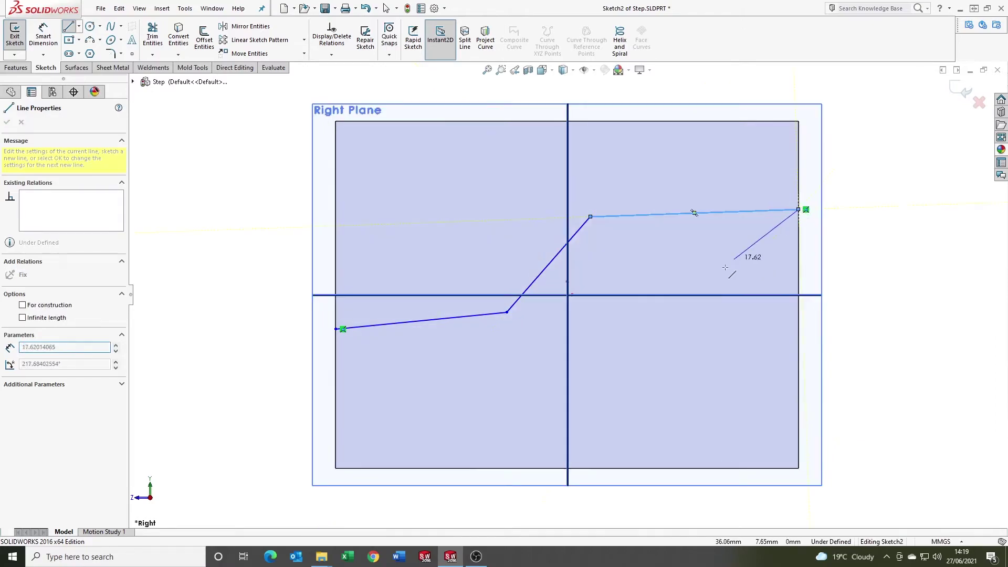
pyautogui.press('Escape')
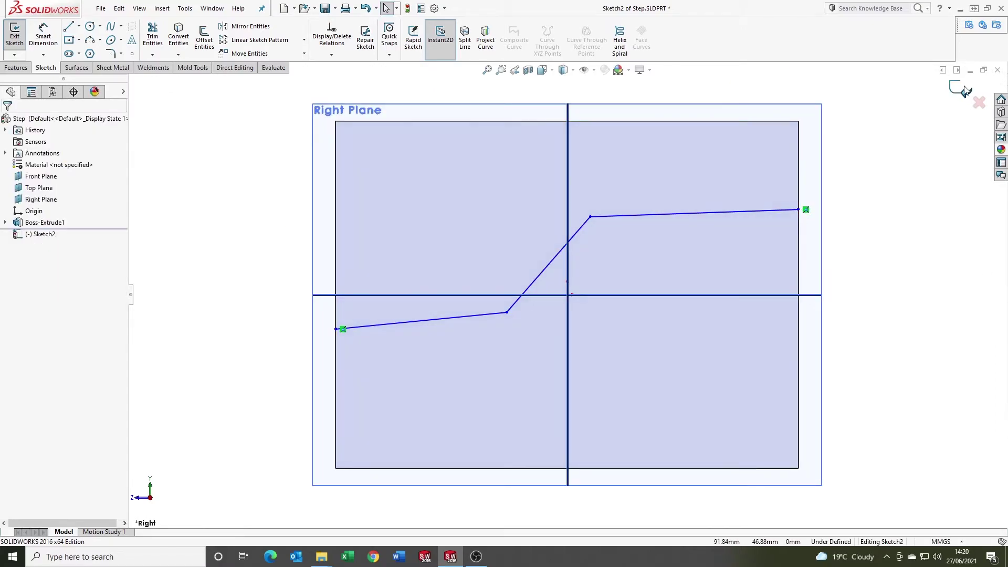
# Project the sketch as Split Line1 onto the box's four side faces
pyautogui.click(462, 36)
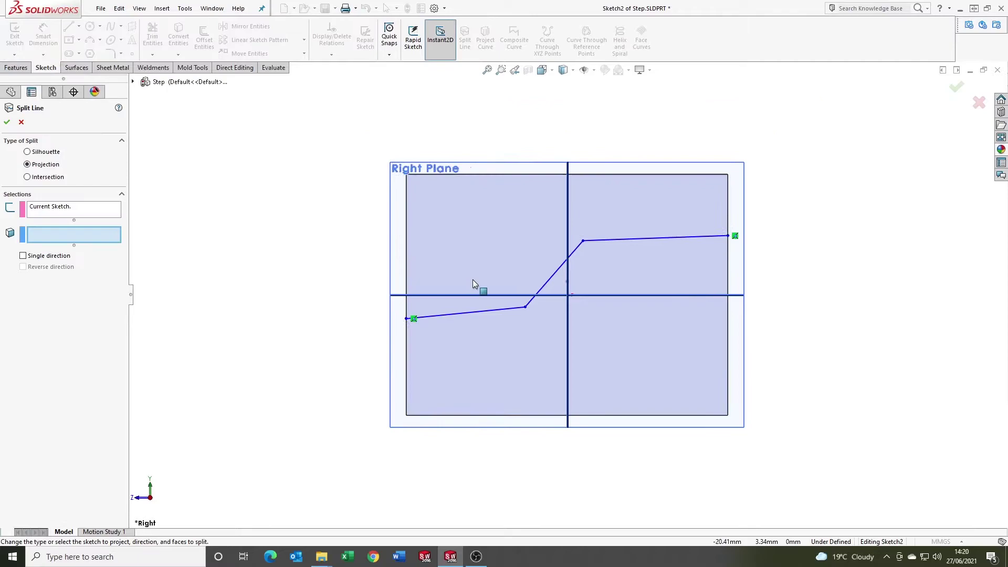
pyautogui.click(584, 297)
pyautogui.click(584, 297)
pyautogui.moveTo(584, 297); pyautogui.dragTo(579, 269, button='middle')
pyautogui.click(509, 292)
pyautogui.click(521, 290)
pyautogui.rightClick(522, 290)
pyautogui.scroll(-3, 578, 308)
pyautogui.scroll(1, 578, 268)
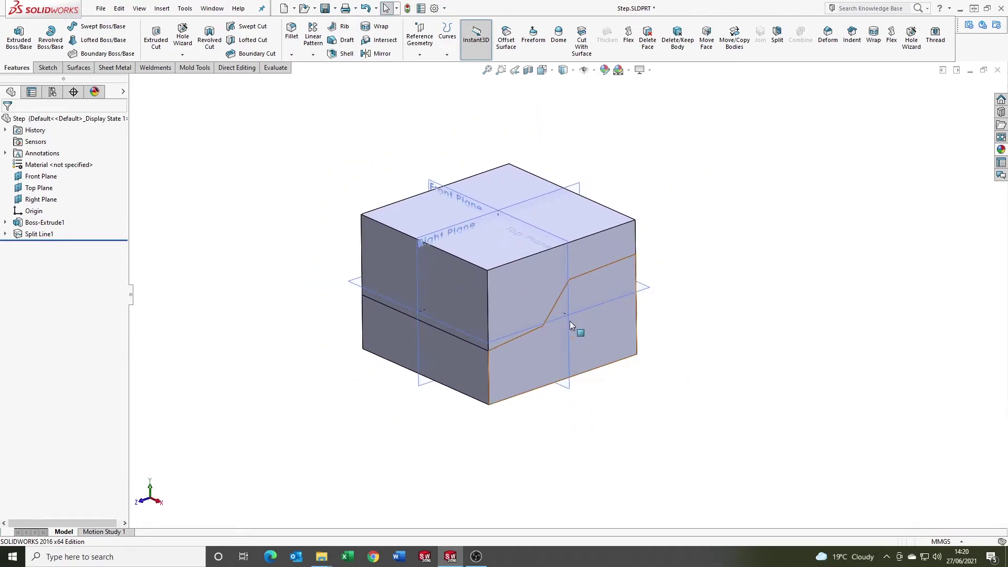
# Start a step draft with the Top Plane as the direction of pull
pyautogui.click(347, 41)
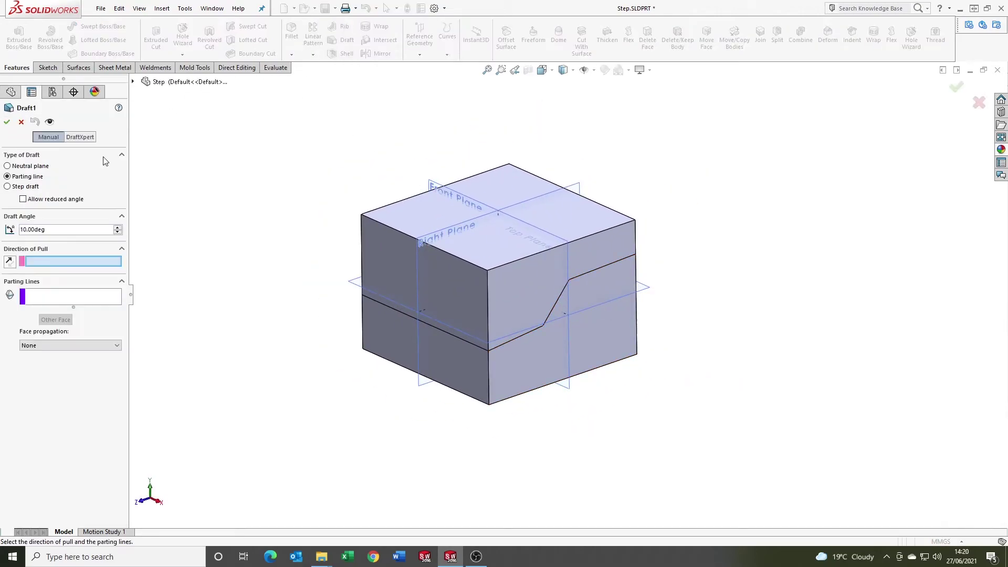
pyautogui.click(7, 187)
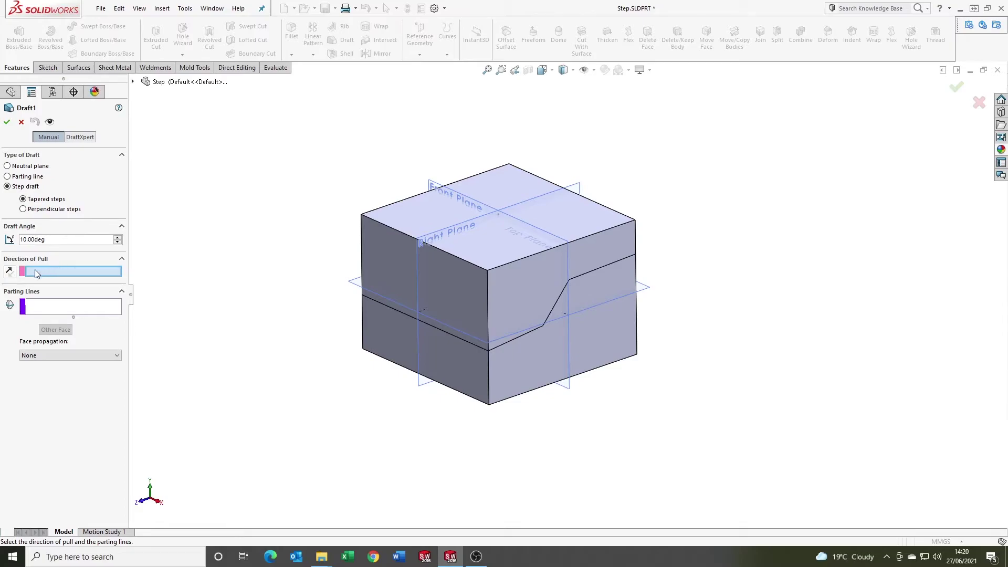
pyautogui.click(356, 288)
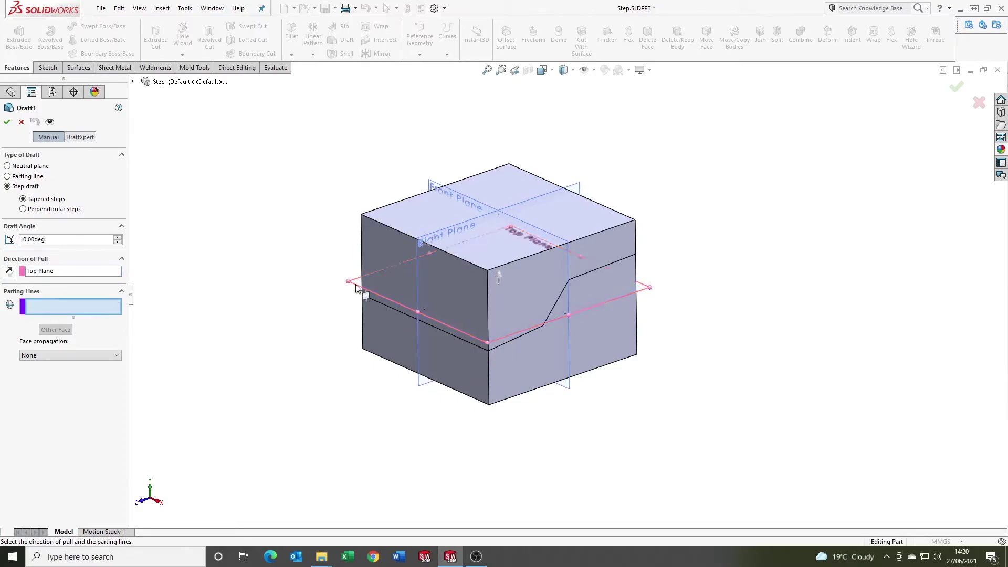
pyautogui.scroll(-5, 578, 295)
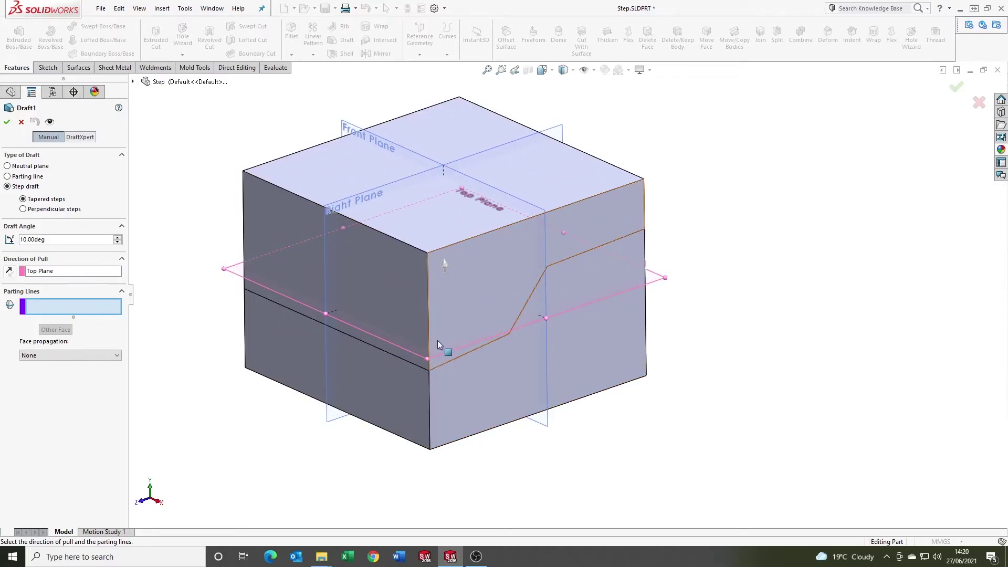
# Select all eight stepped split-line edges around the box as parting lines
pyautogui.click(275, 301)
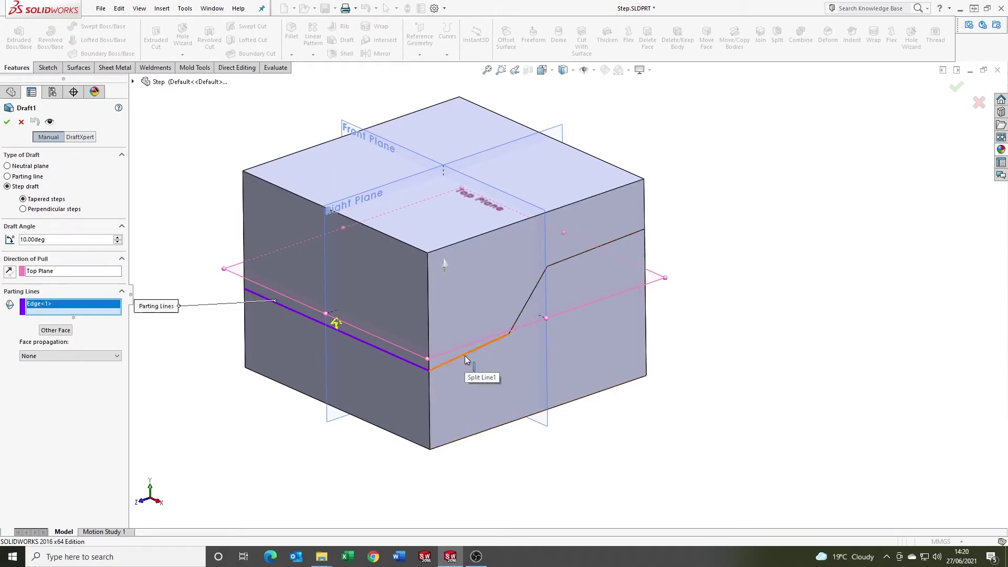
pyautogui.click(465, 355)
pyautogui.click(526, 304)
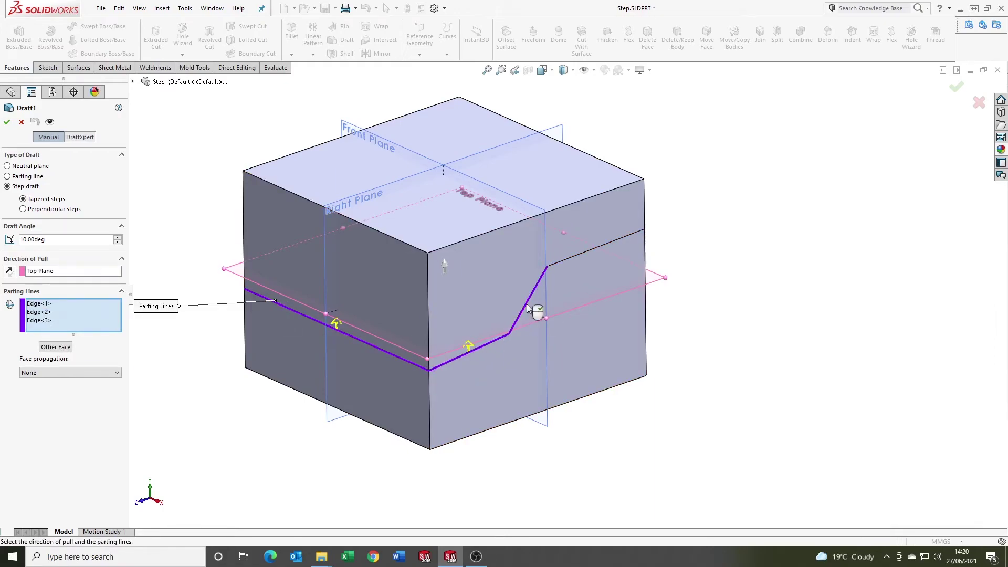
pyautogui.click(577, 257)
pyautogui.moveTo(578, 254); pyautogui.dragTo(442, 346, button='middle')
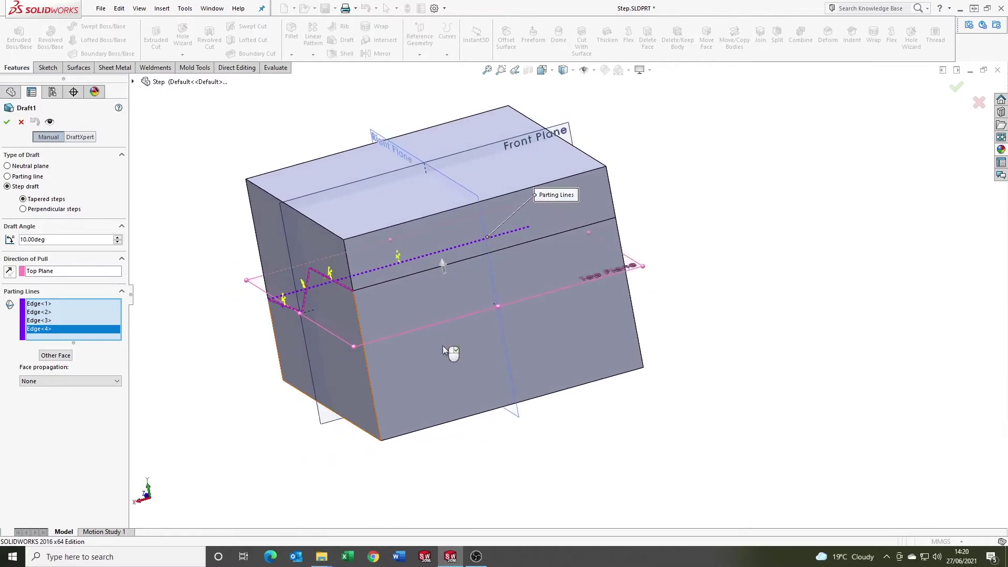
pyautogui.click(401, 278)
pyautogui.moveTo(401, 279); pyautogui.dragTo(404, 257, button='middle')
pyautogui.click(390, 263)
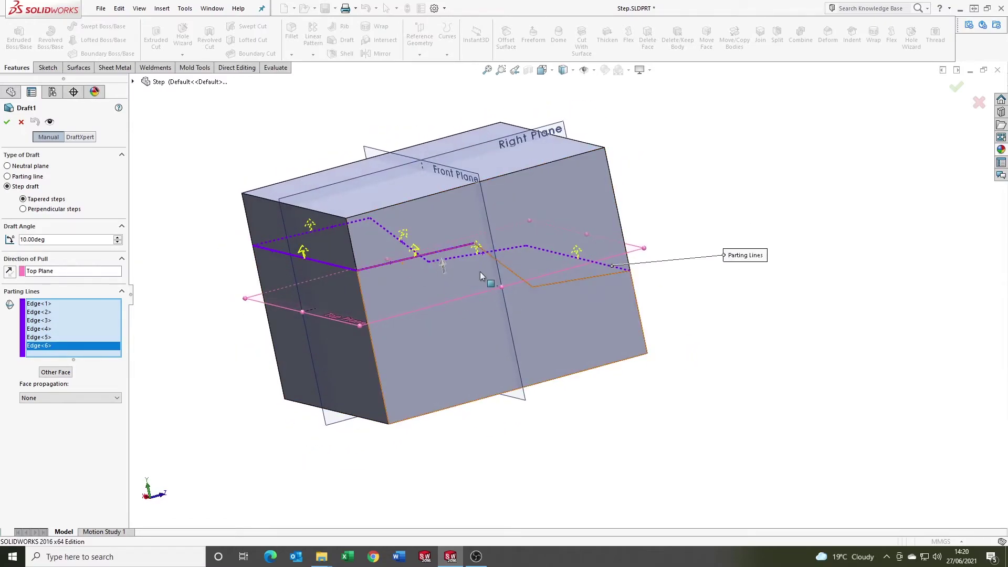
pyautogui.click(512, 271)
pyautogui.click(557, 282)
pyautogui.moveTo(557, 282); pyautogui.dragTo(691, 410, button='middle')
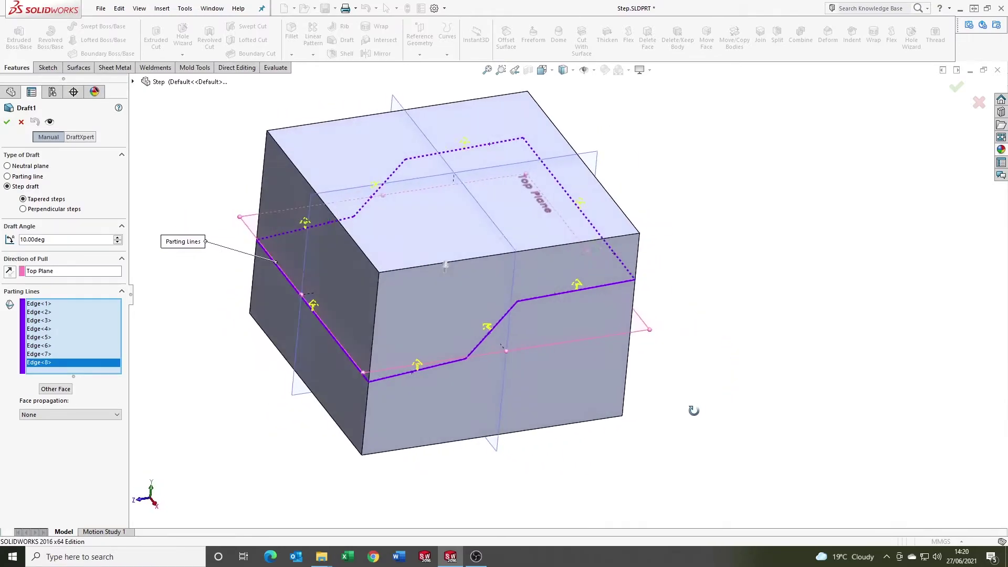
# Apply the 10° tapered step draft and orbit to inspect the drafted faces
pyautogui.click(7, 122)
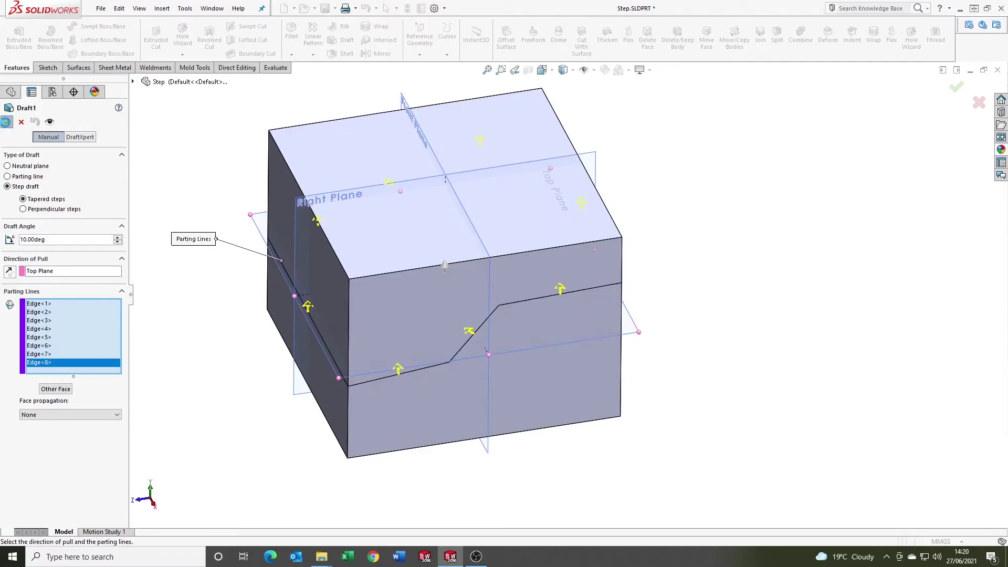
pyautogui.moveTo(473, 263); pyautogui.dragTo(468, 286, button='middle')
pyautogui.scroll(-5, 515, 204)
pyautogui.moveTo(536, 259); pyautogui.dragTo(529, 135, button='middle')
pyautogui.moveTo(418, 360); pyautogui.dragTo(458, 346, button='middle')
pyautogui.scroll(3, 423, 395)
pyautogui.scroll(-4, 480, 339)
# Save Step.SLDPRT, then reopen Draft1 and accept its 10° tapered step draft
pyautogui.hotkey('ctrl', 's')
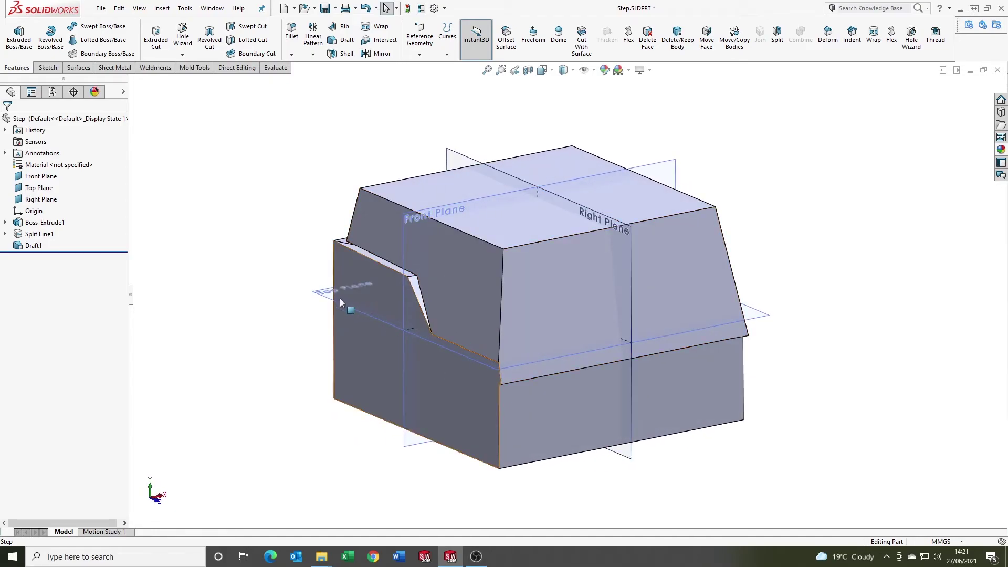
pyautogui.rightClick(33, 245)
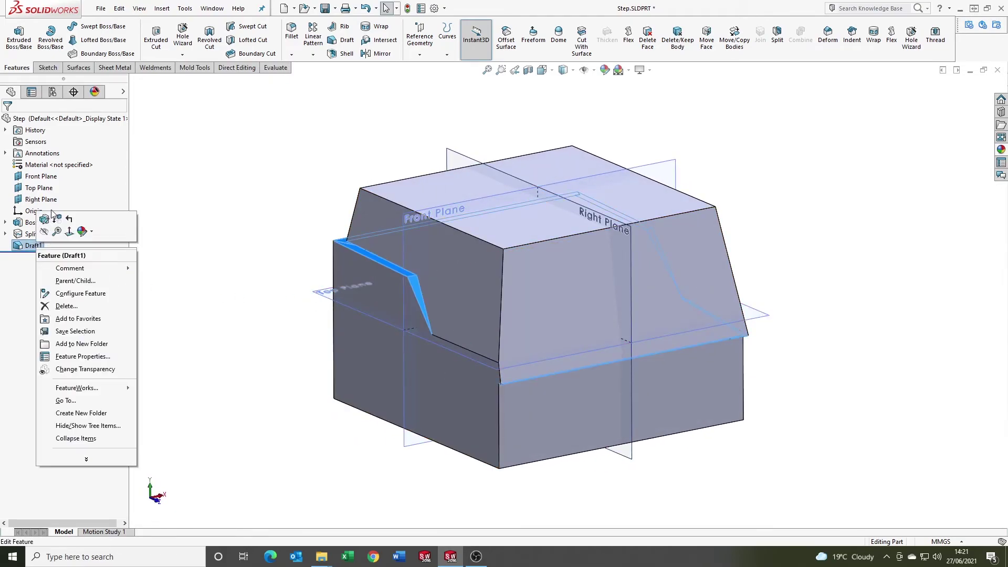
pyautogui.click(43, 218)
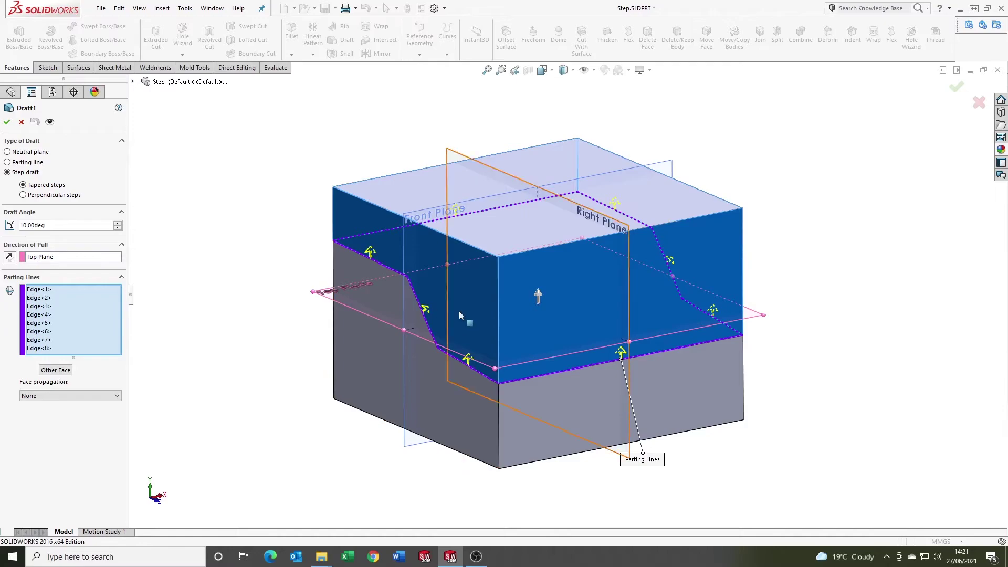
pyautogui.scroll(-5, 347, 307)
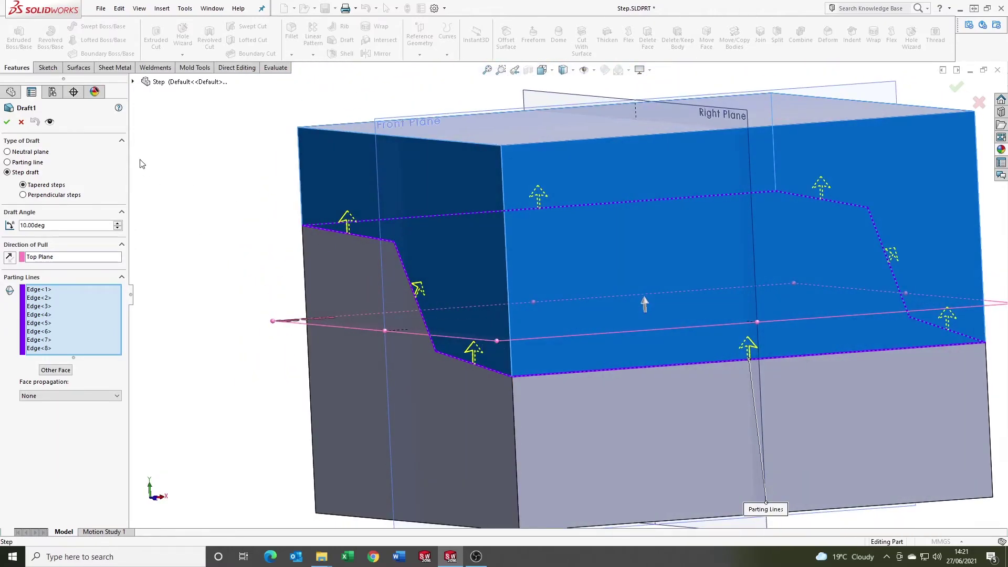
pyautogui.click(8, 123)
# Zoom and orbit around the part to inspect the drafted step
pyautogui.scroll(-5, 498, 349)
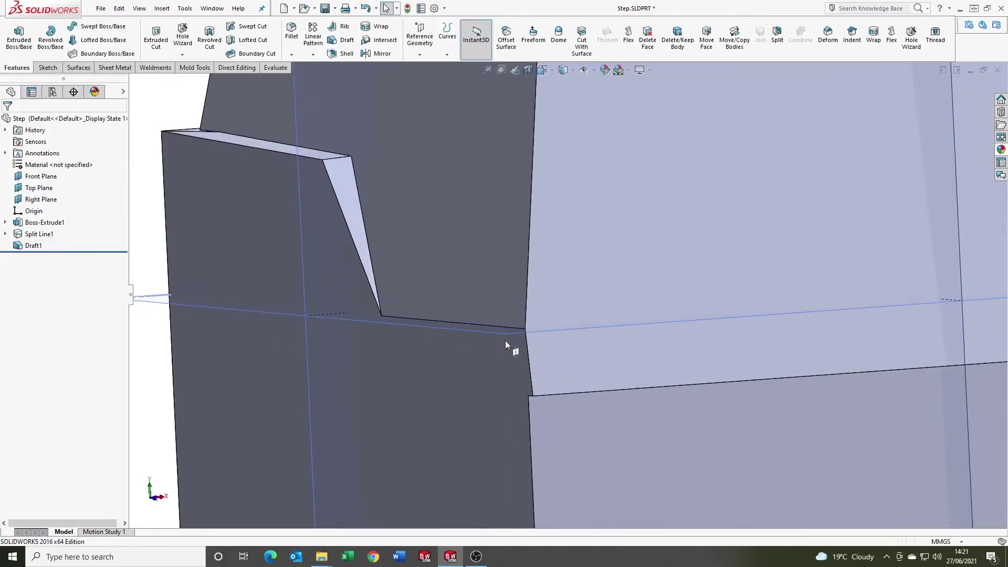
pyautogui.moveTo(505, 341); pyautogui.dragTo(580, 308, button='middle')
pyautogui.scroll(8, 572, 341)
pyautogui.moveTo(565, 381); pyautogui.dragTo(596, 400, button='middle')
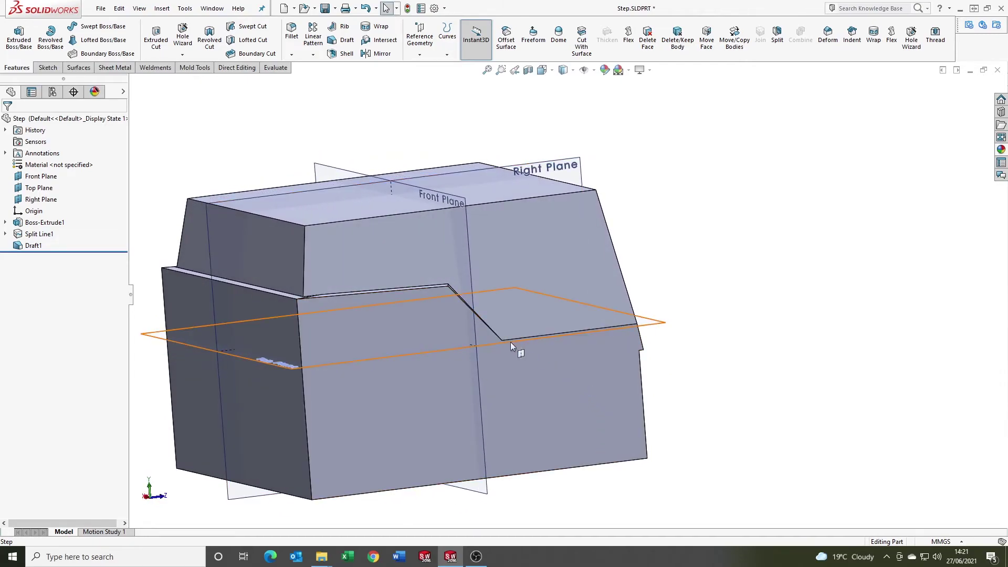
pyautogui.moveTo(603, 333); pyautogui.dragTo(498, 368, button='middle')
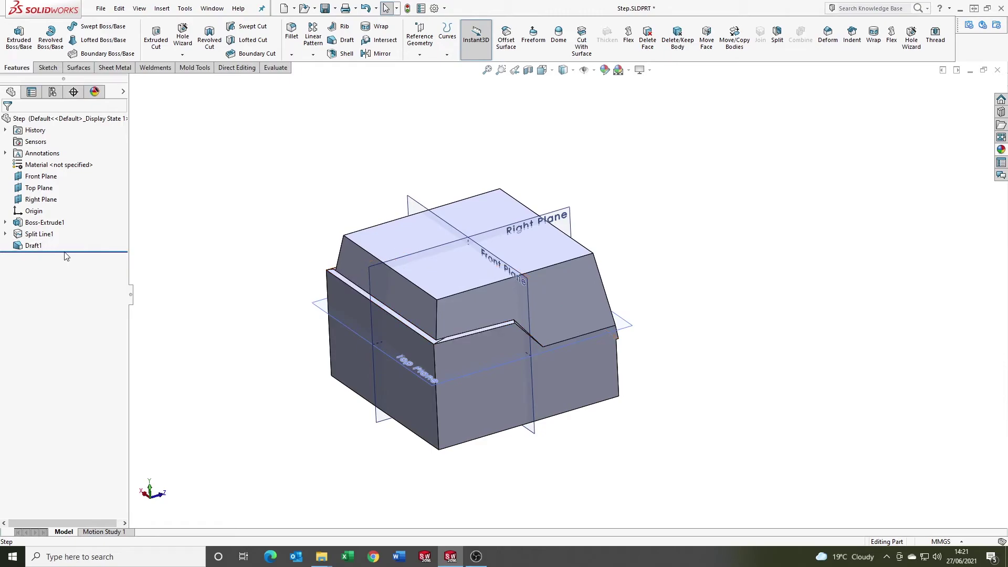
# Roll back above Draft1, add Plane1 parallel to Top Plane through a split-line vertex, and roll forward
pyautogui.moveTo(69, 250); pyautogui.dragTo(69, 240)
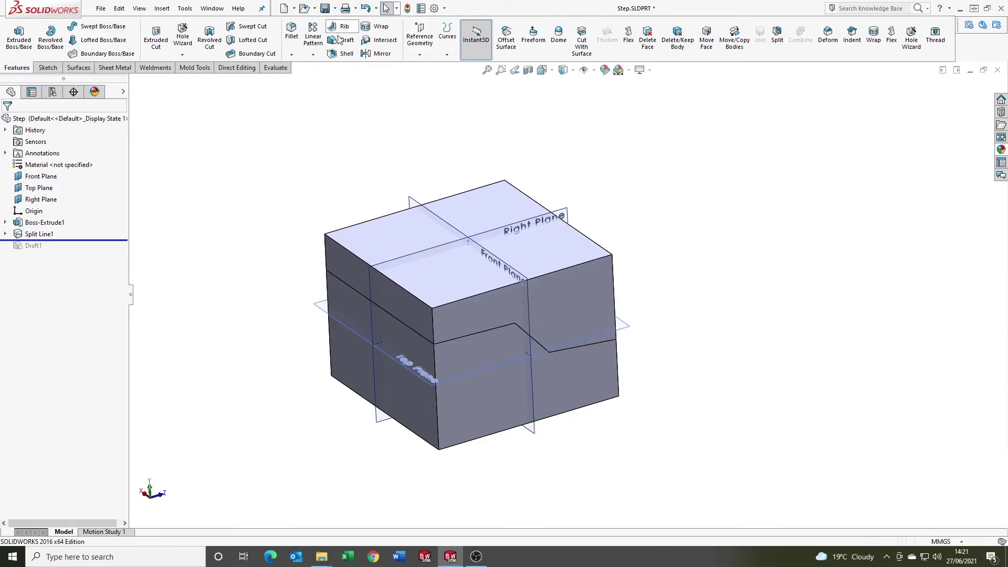
pyautogui.moveTo(591, 437); pyautogui.dragTo(554, 229, button='middle')
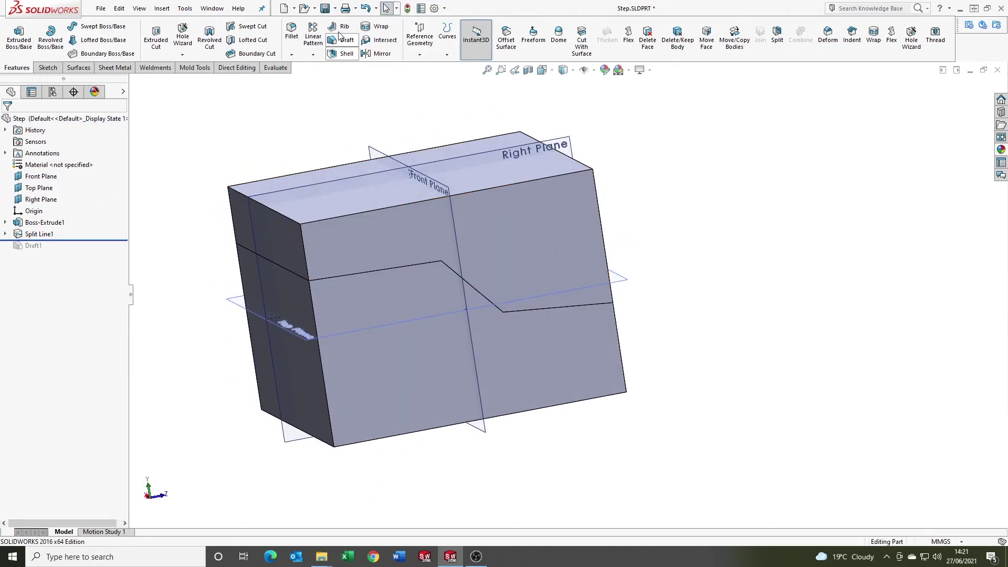
pyautogui.click(432, 33)
pyautogui.click(420, 69)
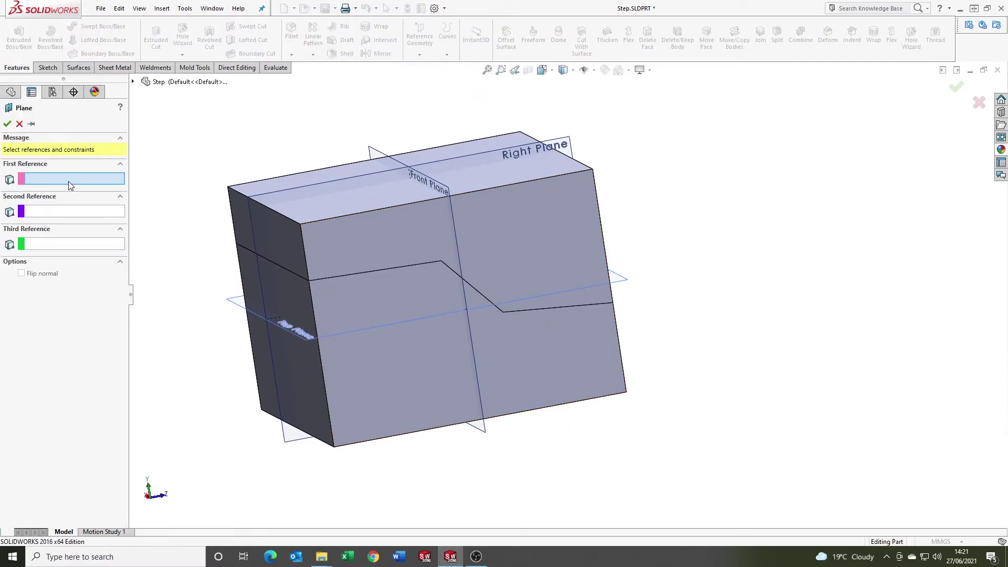
pyautogui.click(423, 316)
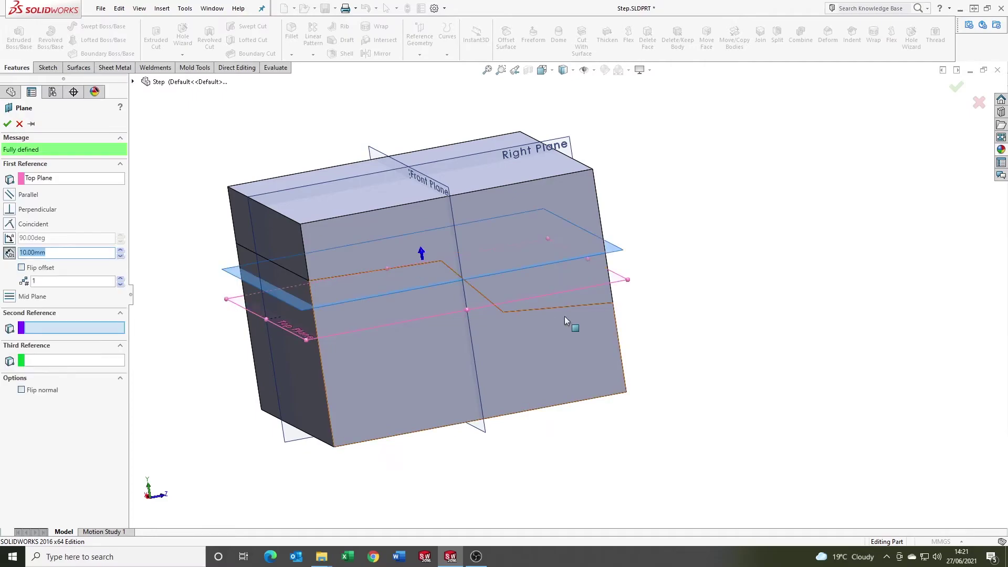
pyautogui.click(612, 304)
pyautogui.moveTo(630, 308); pyautogui.dragTo(457, 347, button='middle')
pyautogui.click(7, 124)
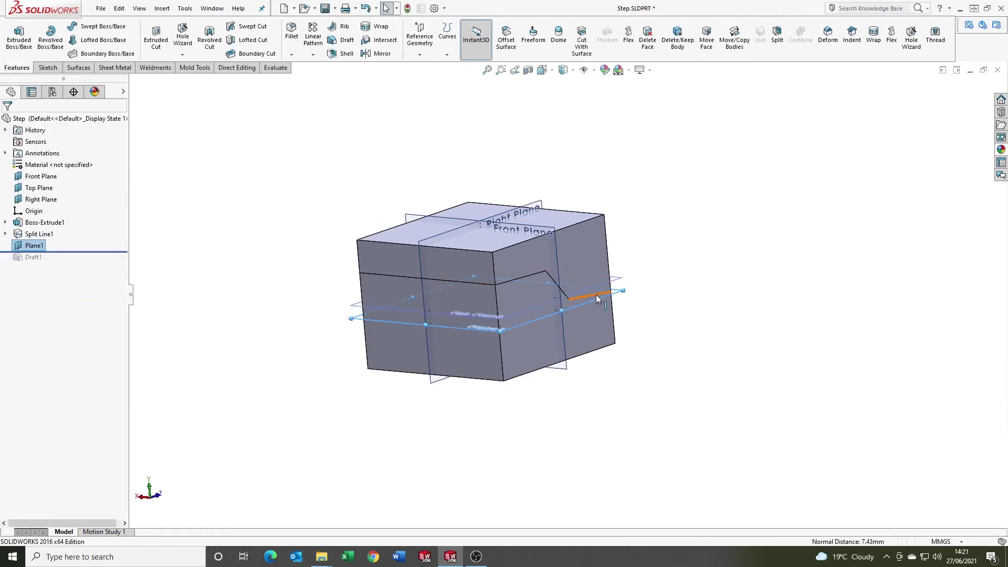
pyautogui.hotkey('ctrl', '7')
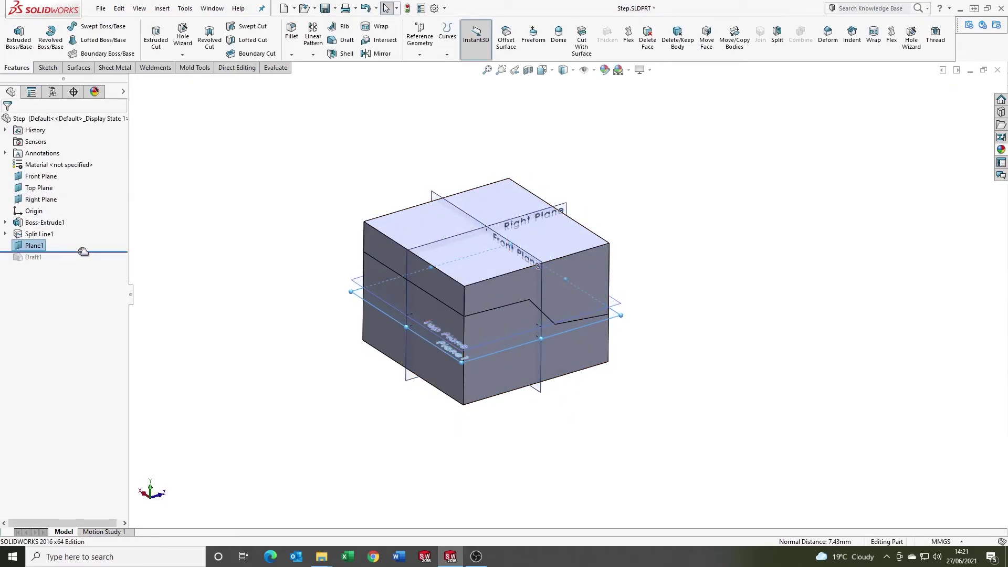
pyautogui.moveTo(83, 252); pyautogui.dragTo(83, 262)
# Edit Draft1 to replace the Top Plane pull direction with Plane1
pyautogui.rightClick(33, 257)
pyautogui.click(41, 226)
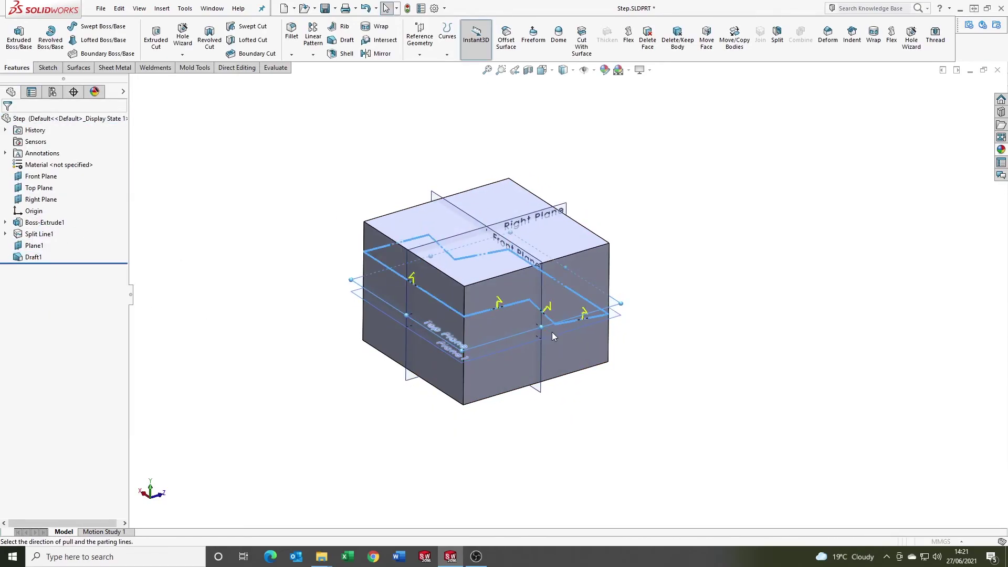
pyautogui.rightClick(64, 257)
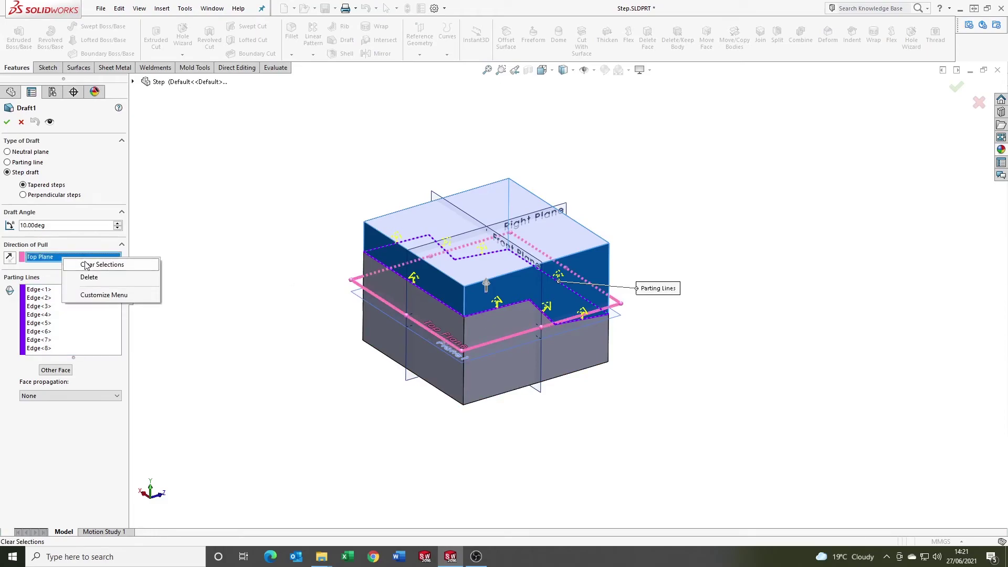
pyautogui.click(86, 265)
pyautogui.click(511, 348)
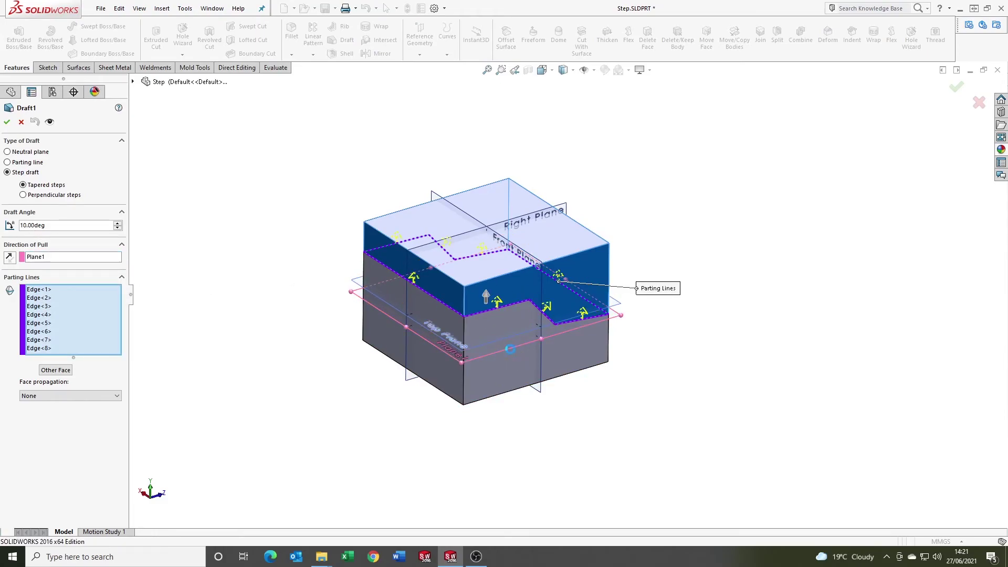
pyautogui.press('Return')
# Orbit around the notch and whole part to inspect the draft, then bring up Draft1's menu
pyautogui.scroll(-3, 531, 310)
pyautogui.moveTo(523, 284); pyautogui.dragTo(490, 285, button='middle')
pyautogui.scroll(-3, 429, 308)
pyautogui.scroll(-2, 430, 310)
pyautogui.moveTo(394, 277); pyautogui.dragTo(416, 285, button='middle')
pyautogui.scroll(4, 478, 282)
pyautogui.moveTo(477, 282); pyautogui.dragTo(572, 342, button='middle')
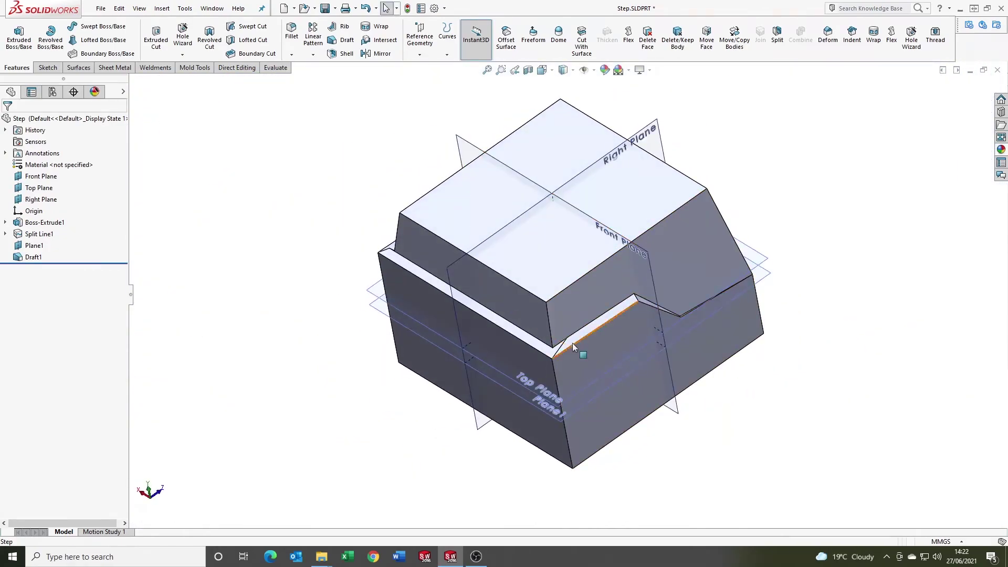
pyautogui.scroll(-5, 572, 343)
pyautogui.scroll(6, 525, 342)
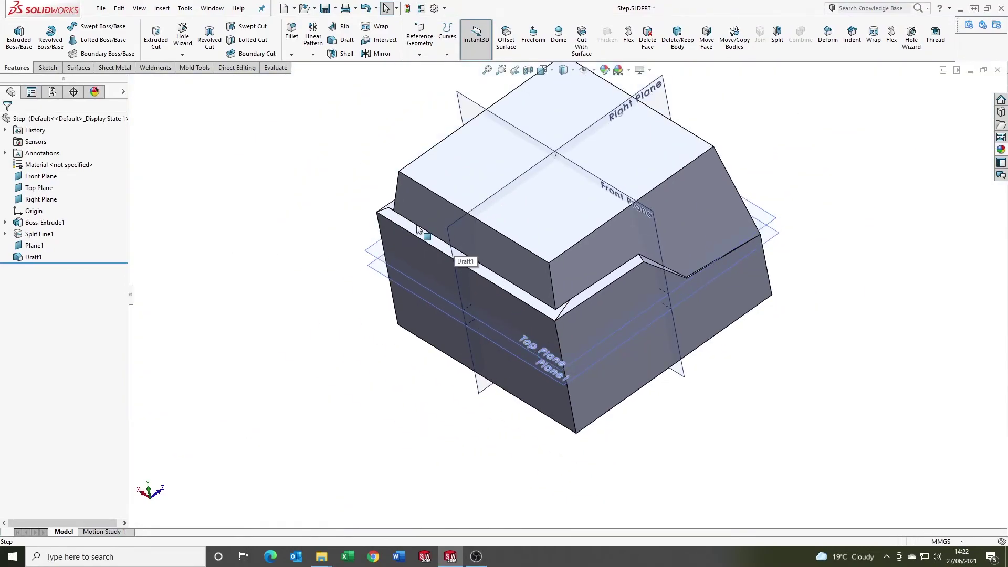
pyautogui.moveTo(424, 233); pyautogui.dragTo(652, 286, button='middle')
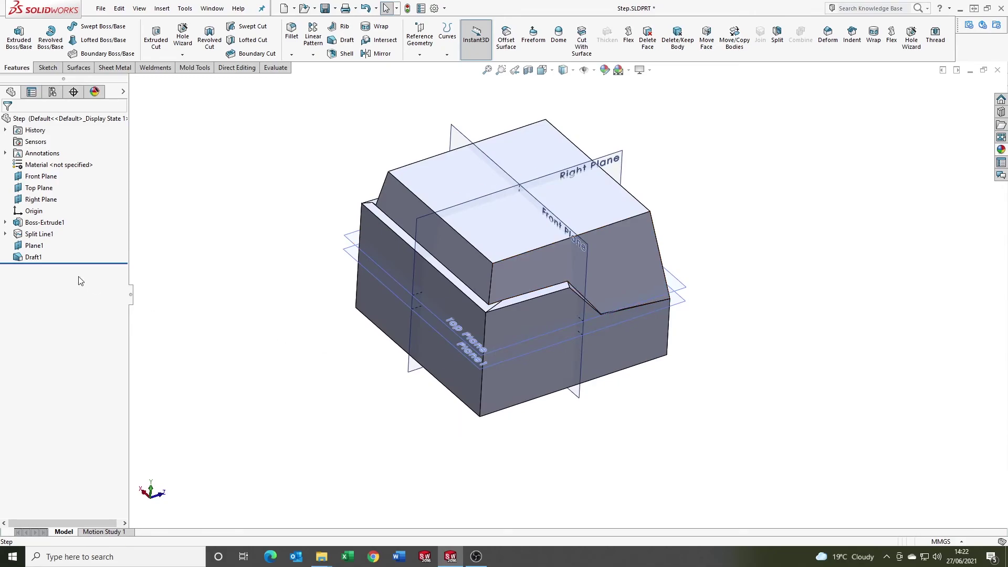
pyautogui.rightClick(30, 258)
# Switch Draft1's type from step draft to parting line and accept it
pyautogui.click(40, 221)
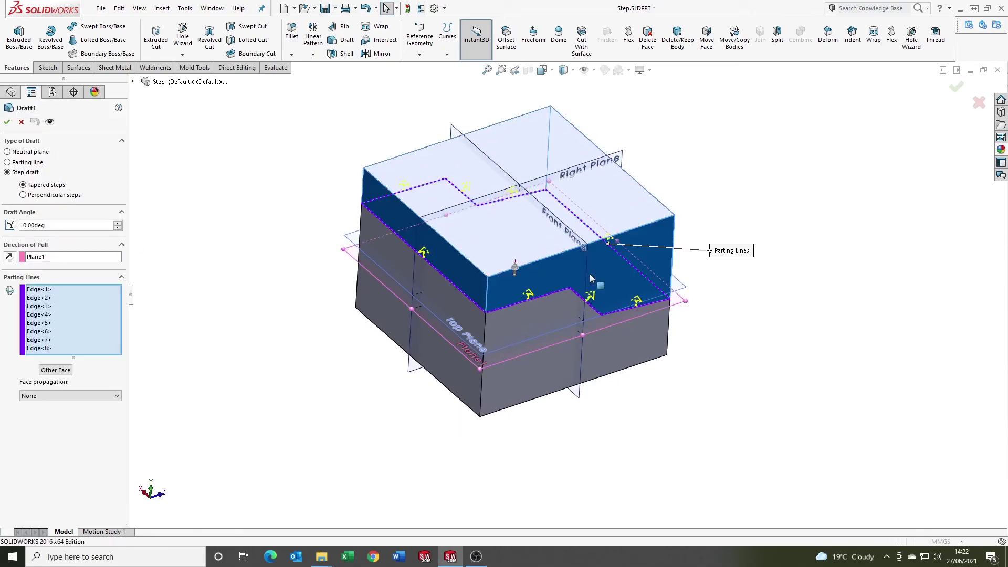
pyautogui.click(8, 162)
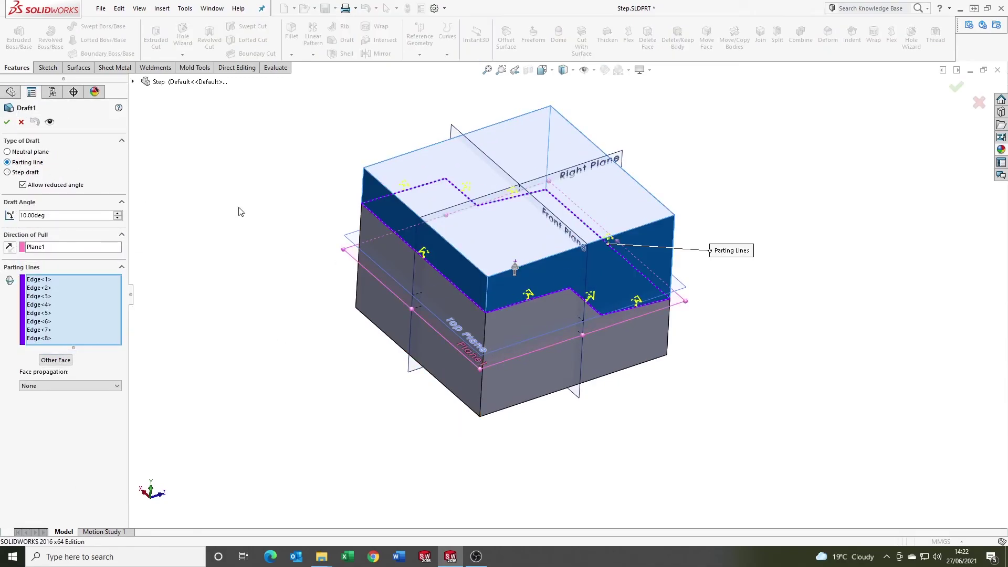
pyautogui.hotkey('ctrl', 'shift', 'z')
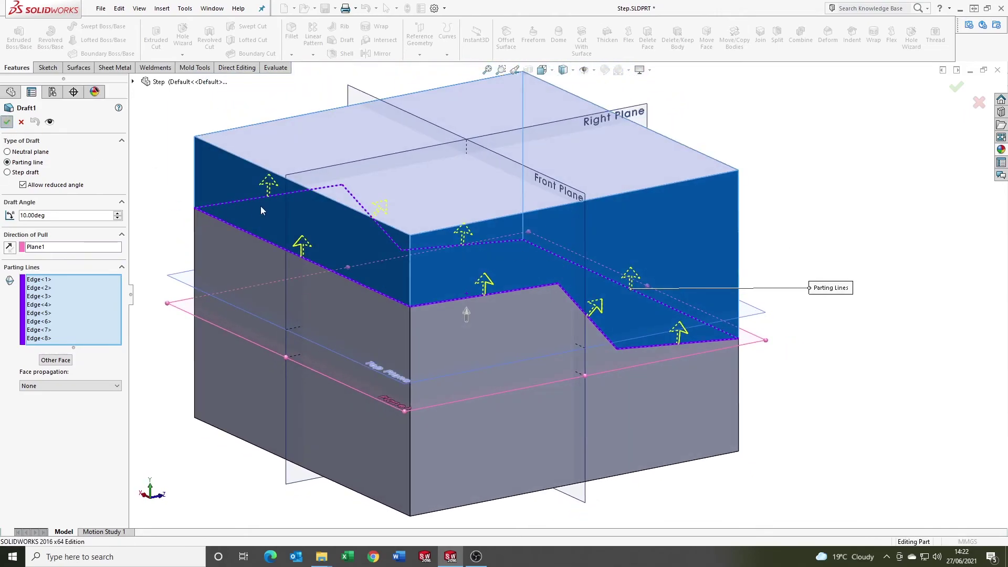
pyautogui.press('Return')
# Zoom and orbit from below, top-down and close-up to inspect the drafted stepped face
pyautogui.scroll(-3, 564, 308)
pyautogui.moveTo(412, 260); pyautogui.dragTo(415, 384, button='middle')
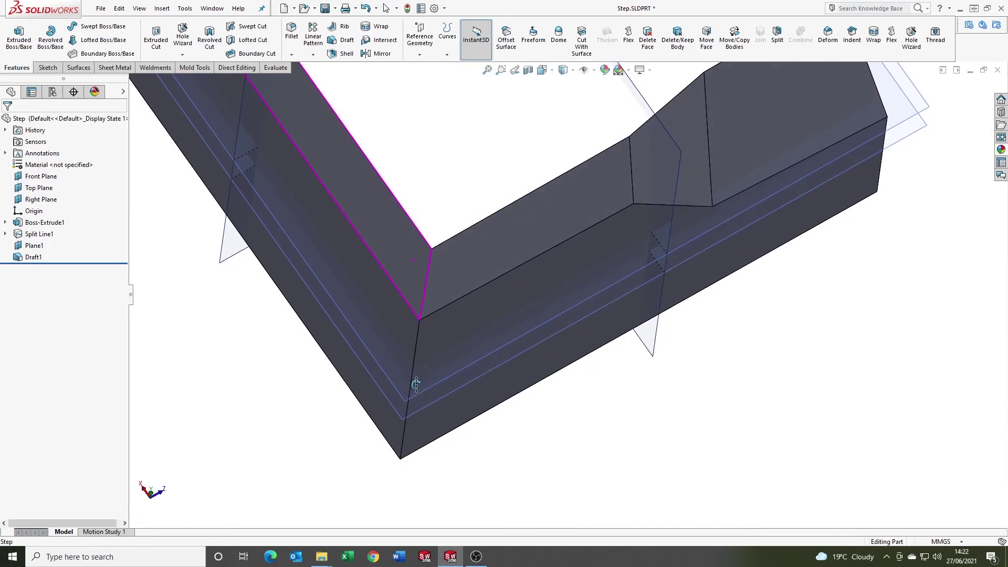
pyautogui.scroll(5, 442, 297)
pyautogui.moveTo(442, 297); pyautogui.dragTo(436, 196, button='middle')
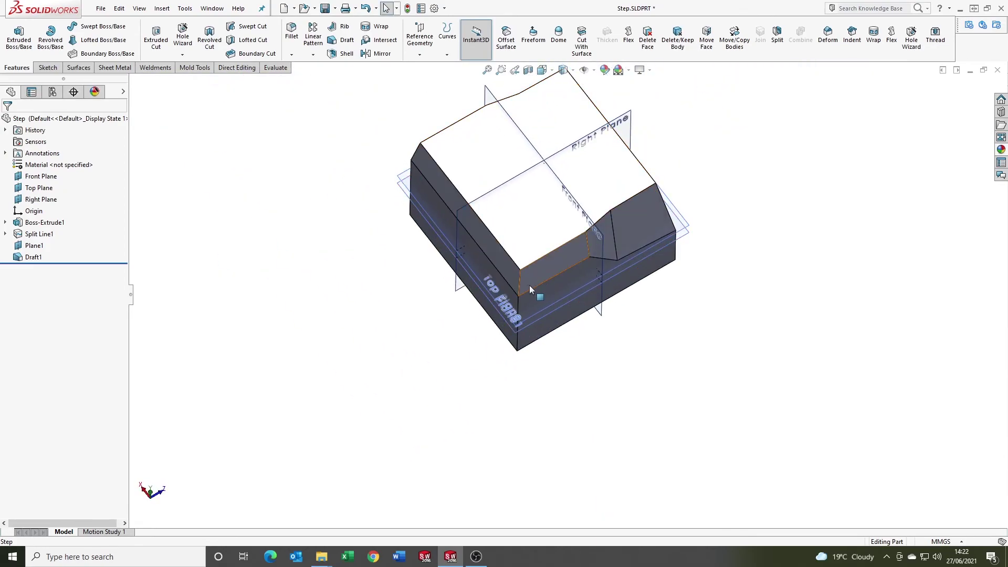
pyautogui.scroll(-2, 529, 285)
pyautogui.moveTo(530, 279); pyautogui.dragTo(525, 238, button='middle')
pyautogui.scroll(-3, 653, 255)
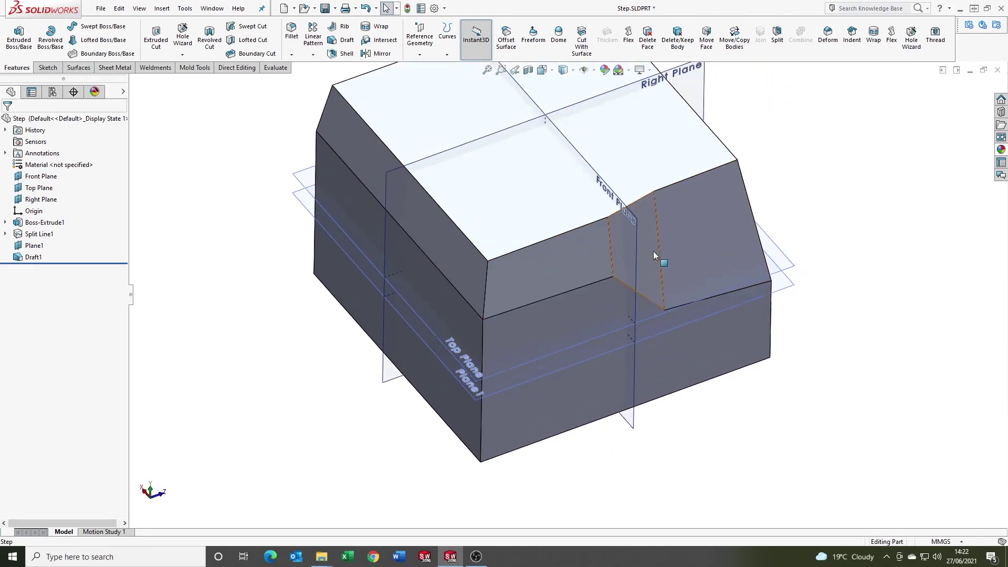
pyautogui.moveTo(654, 253); pyautogui.dragTo(589, 152, button='middle')
pyautogui.scroll(3, 597, 143)
pyautogui.scroll(-2, 583, 221)
pyautogui.scroll(-3, 576, 301)
pyautogui.moveTo(582, 220); pyautogui.dragTo(567, 304, button='middle')
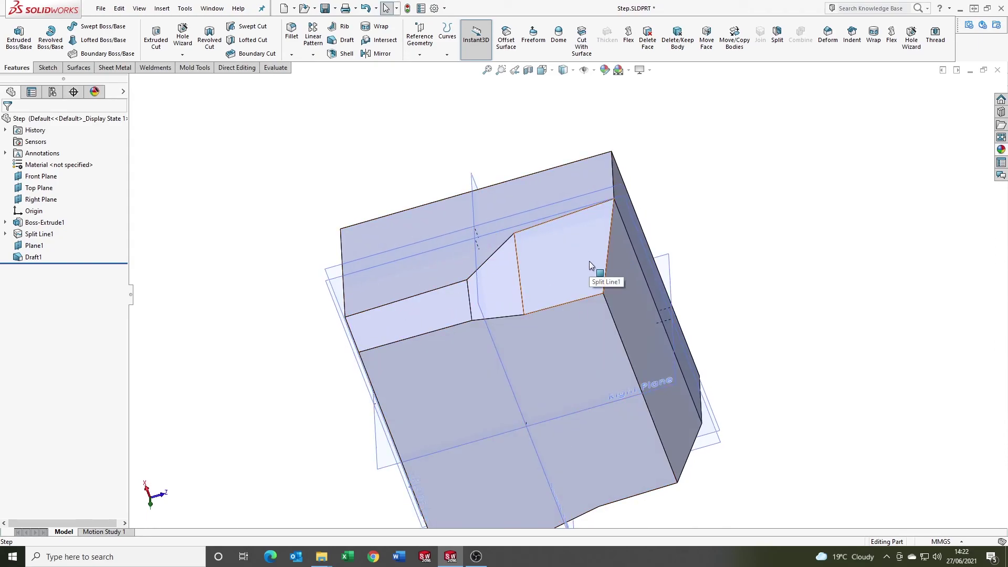
pyautogui.moveTo(521, 354); pyautogui.dragTo(533, 187, button='middle')
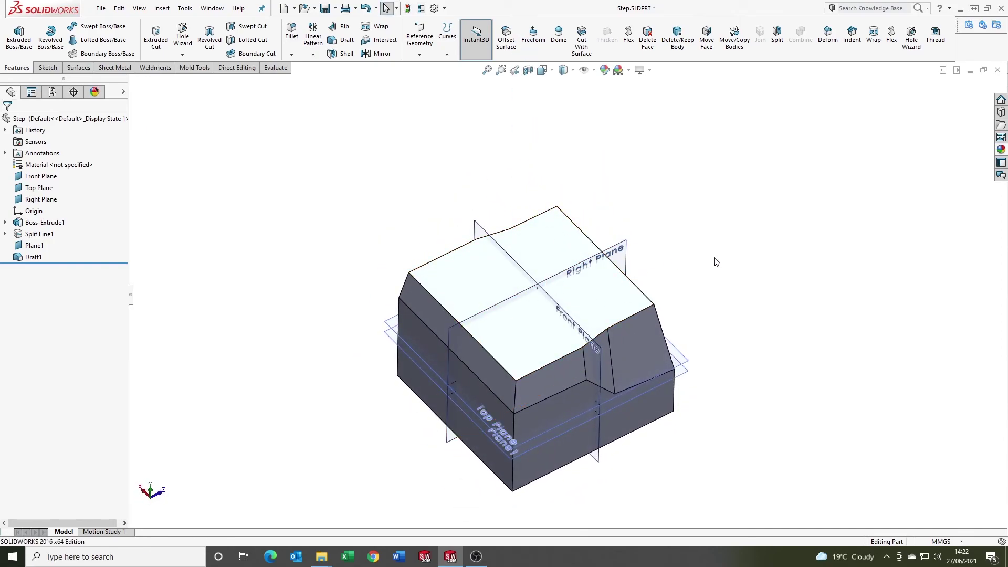